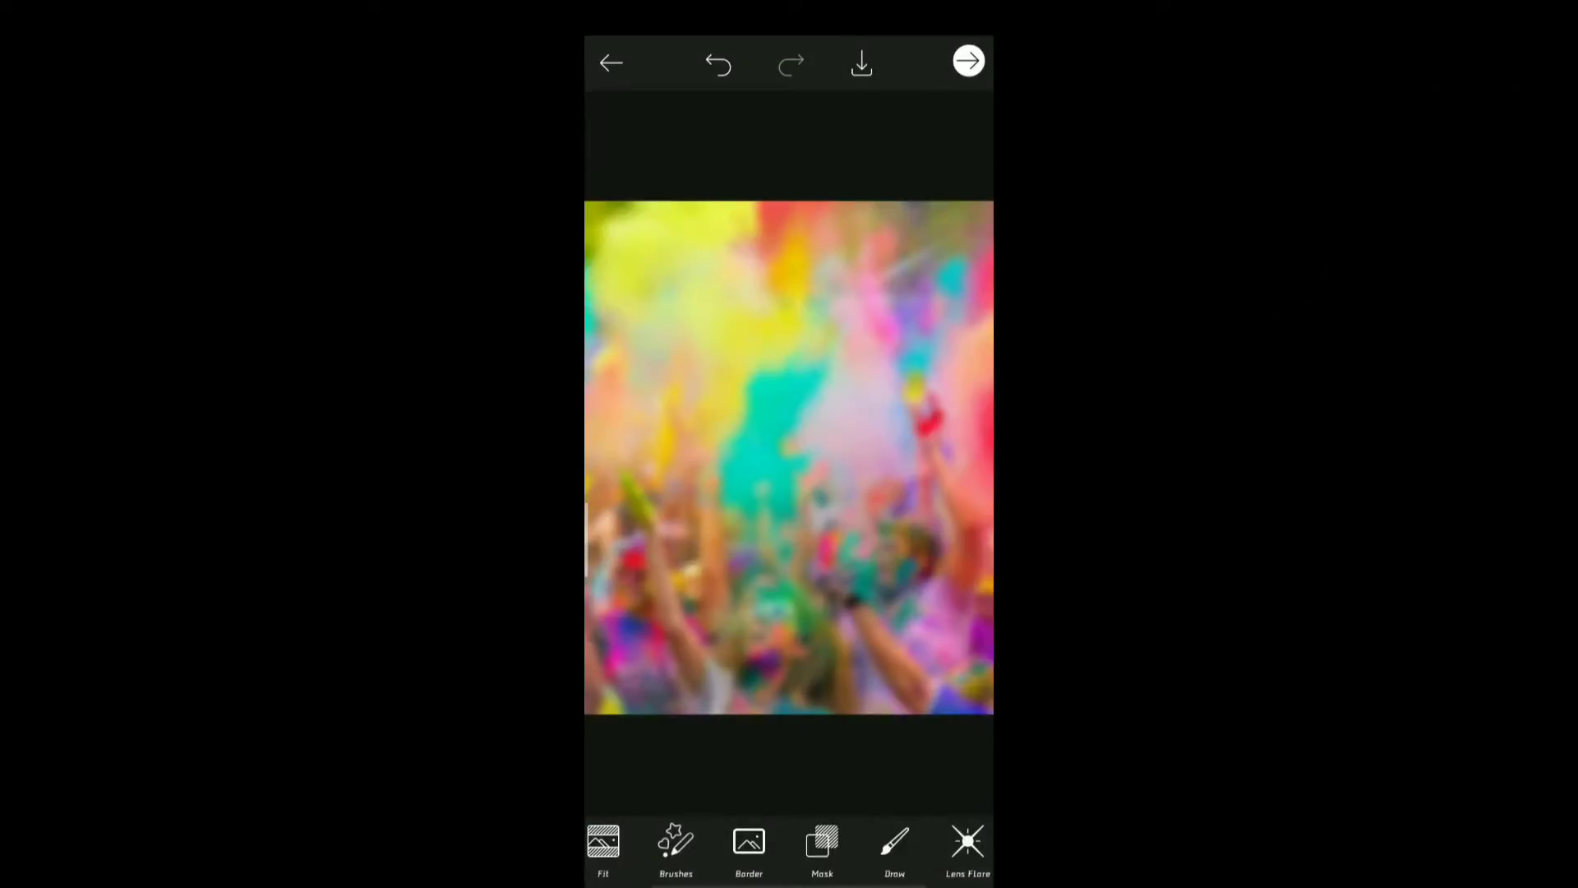
scroll(790, 850, "left", 2)
scroll(789, 851, "right", 4)
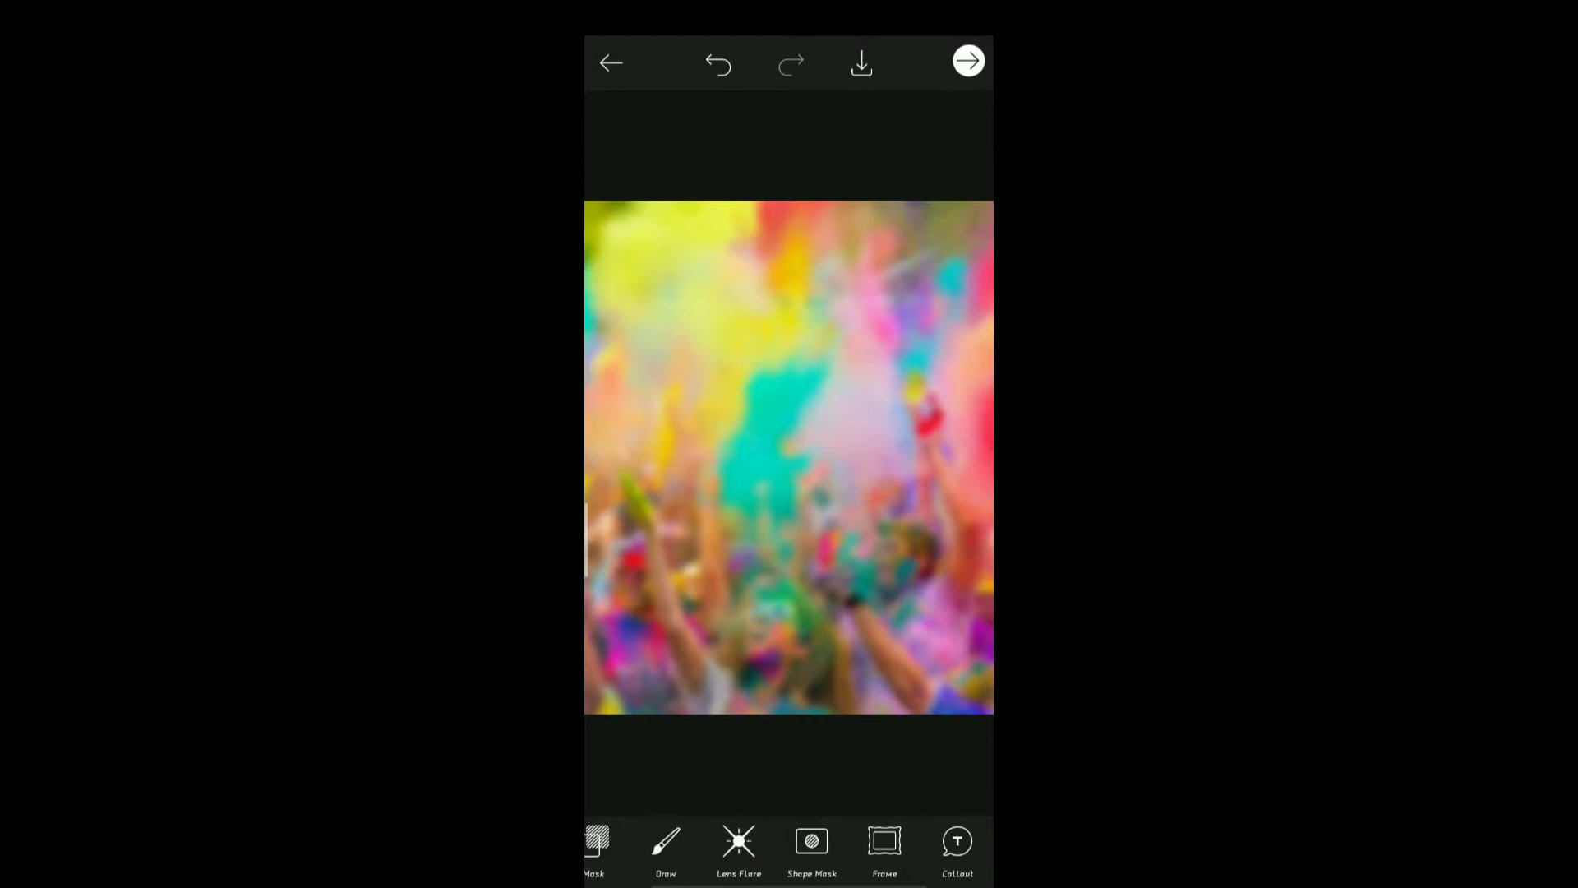
In the Draw editor, add the photo of the man in the white shirt without cropping.
left_click(667, 841)
left_click(628, 774)
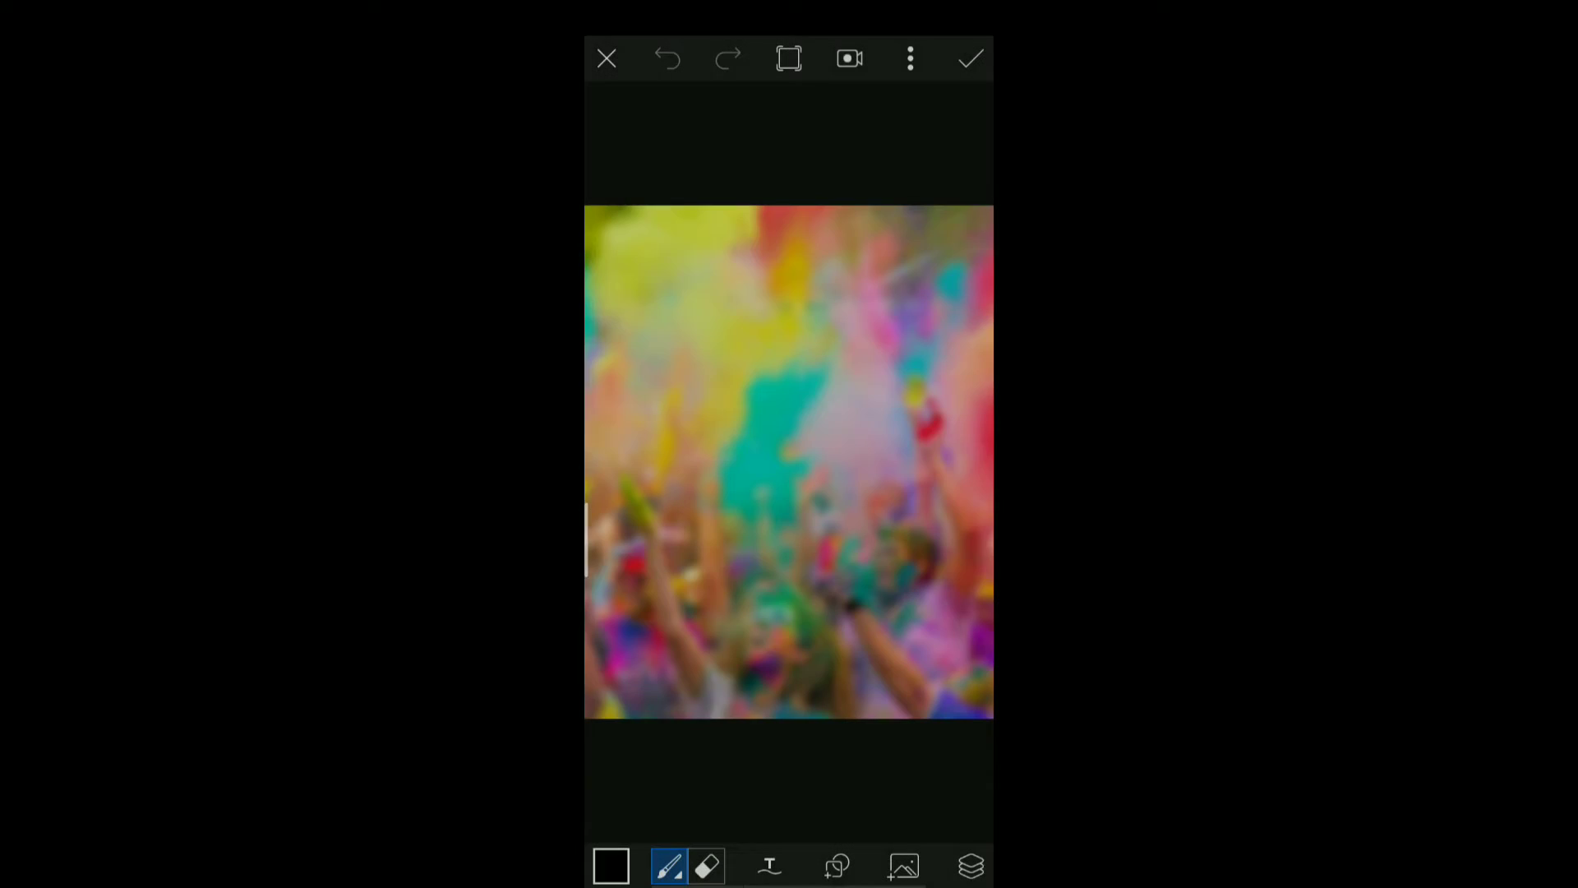
left_click(904, 866)
left_click(909, 760)
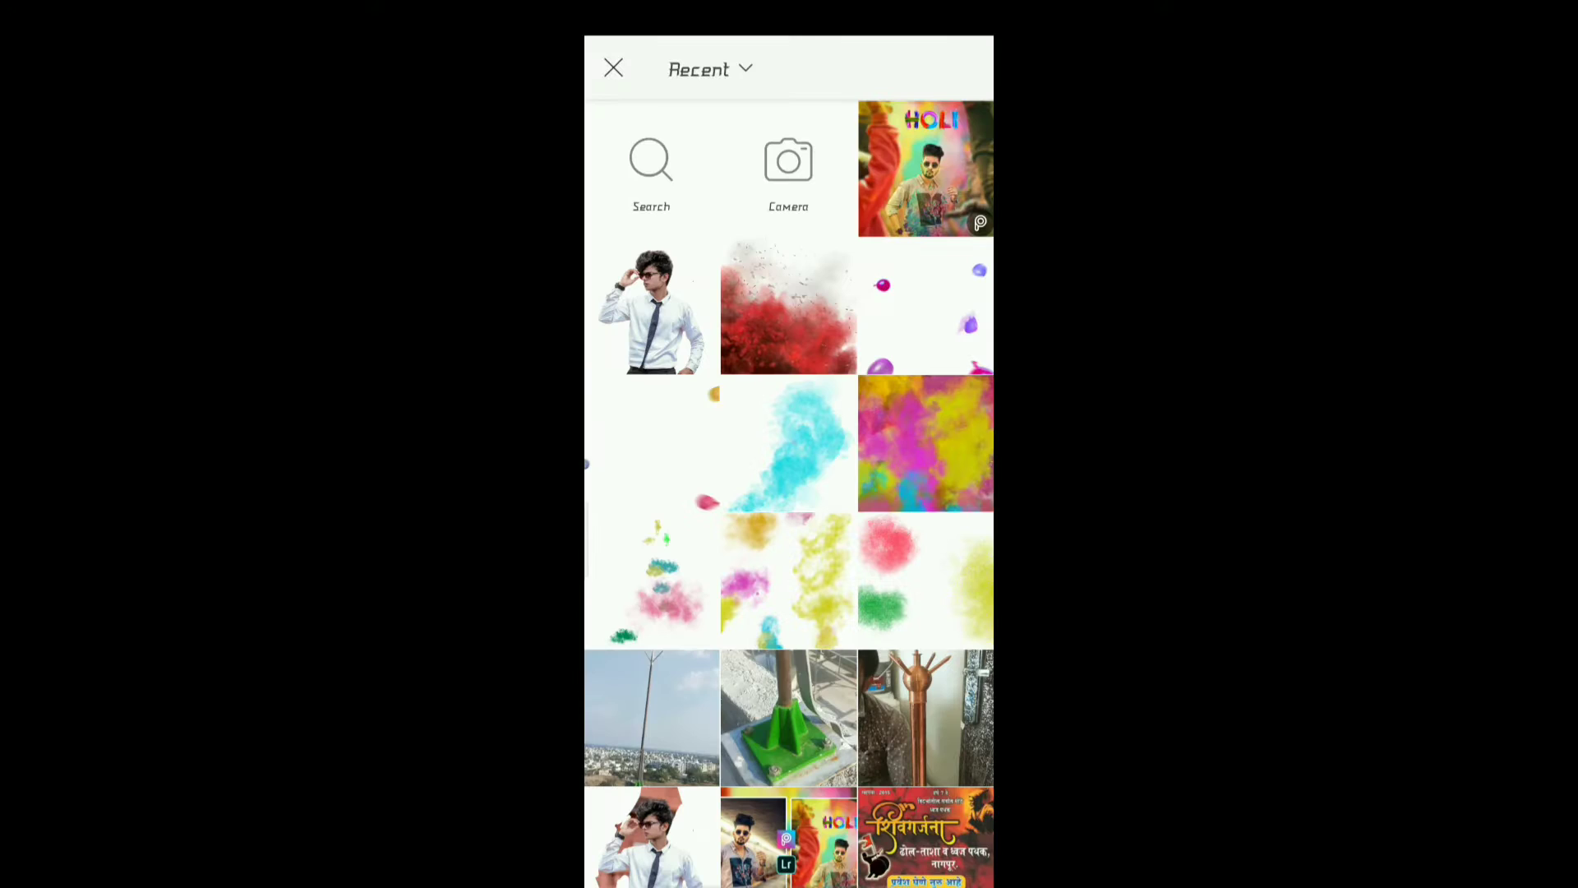
left_click(651, 312)
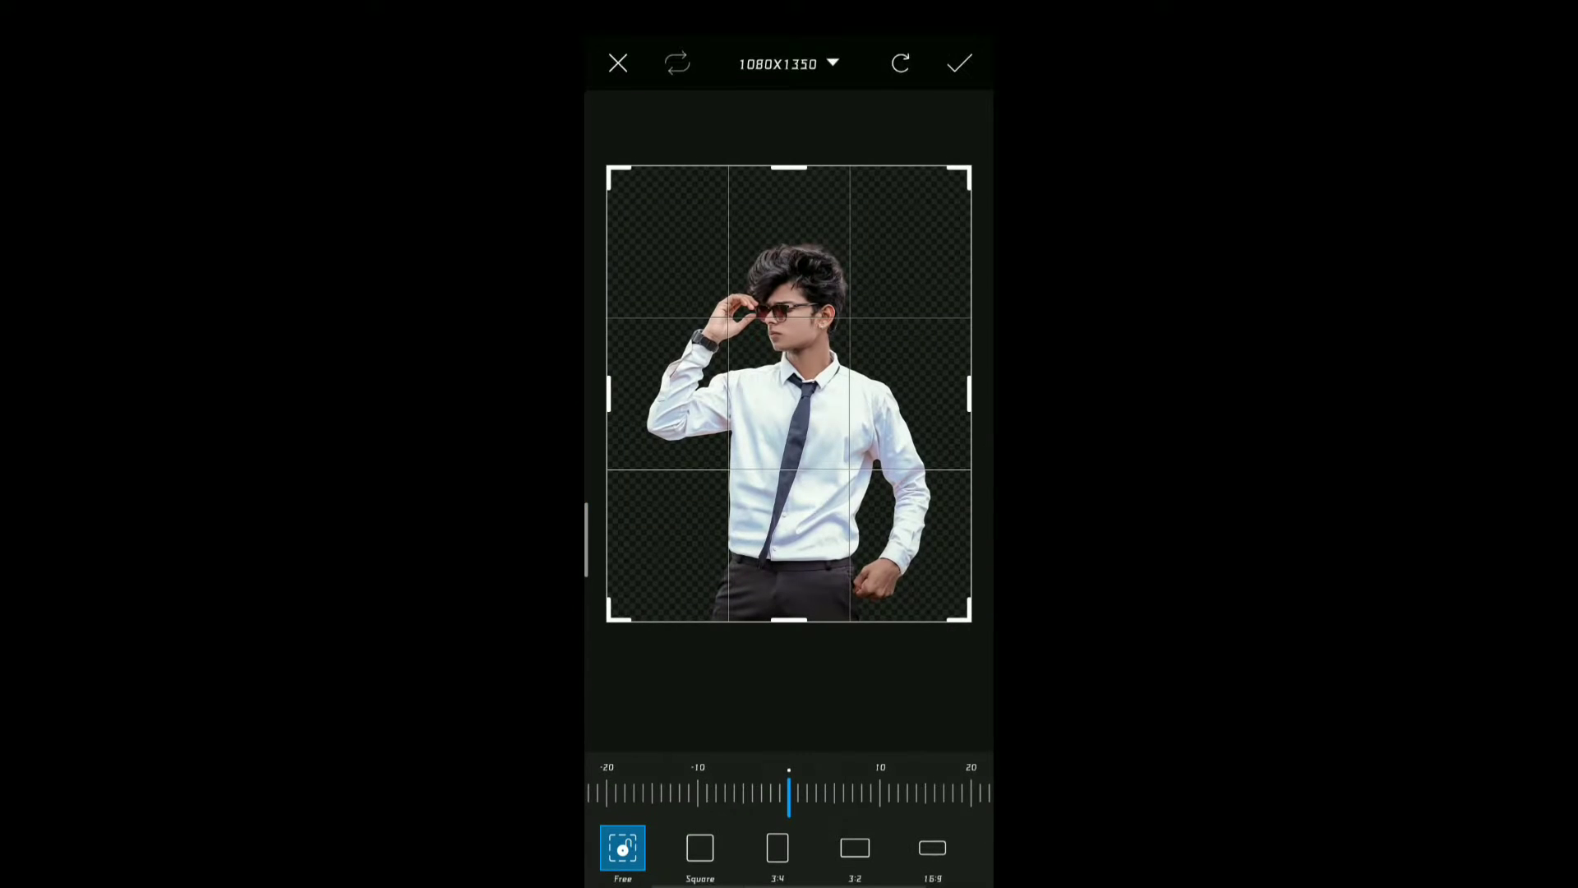
left_click(960, 63)
Enlarge the man's photo, centre it over the Holi background, and apply.
left_click_drag(870, 564, 973, 732)
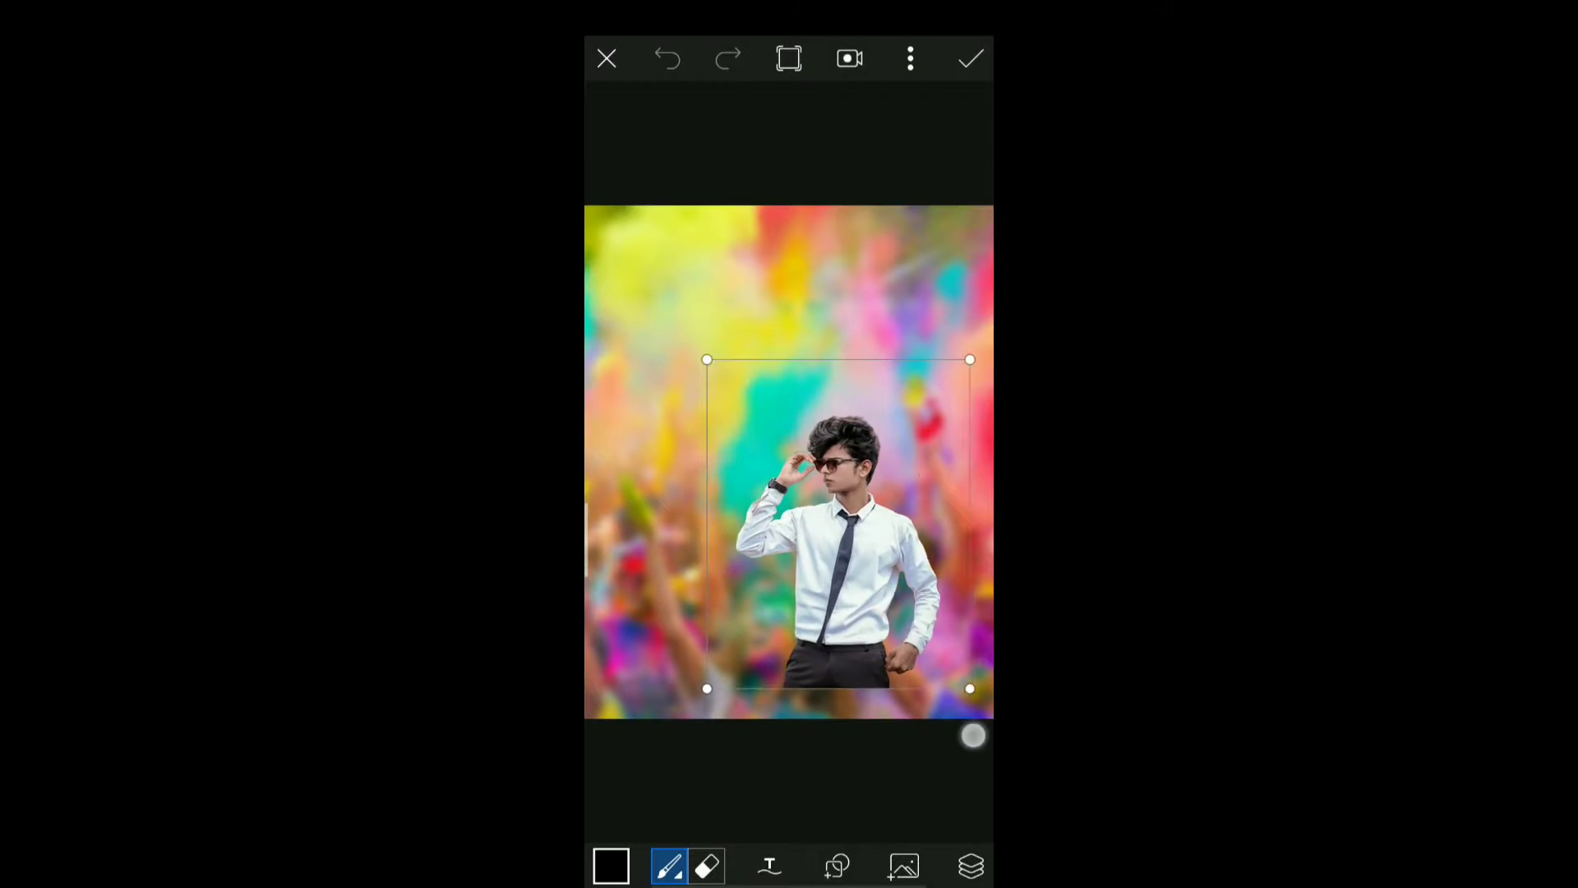
left_click_drag(845, 530, 780, 481)
left_click_drag(923, 658, 947, 694)
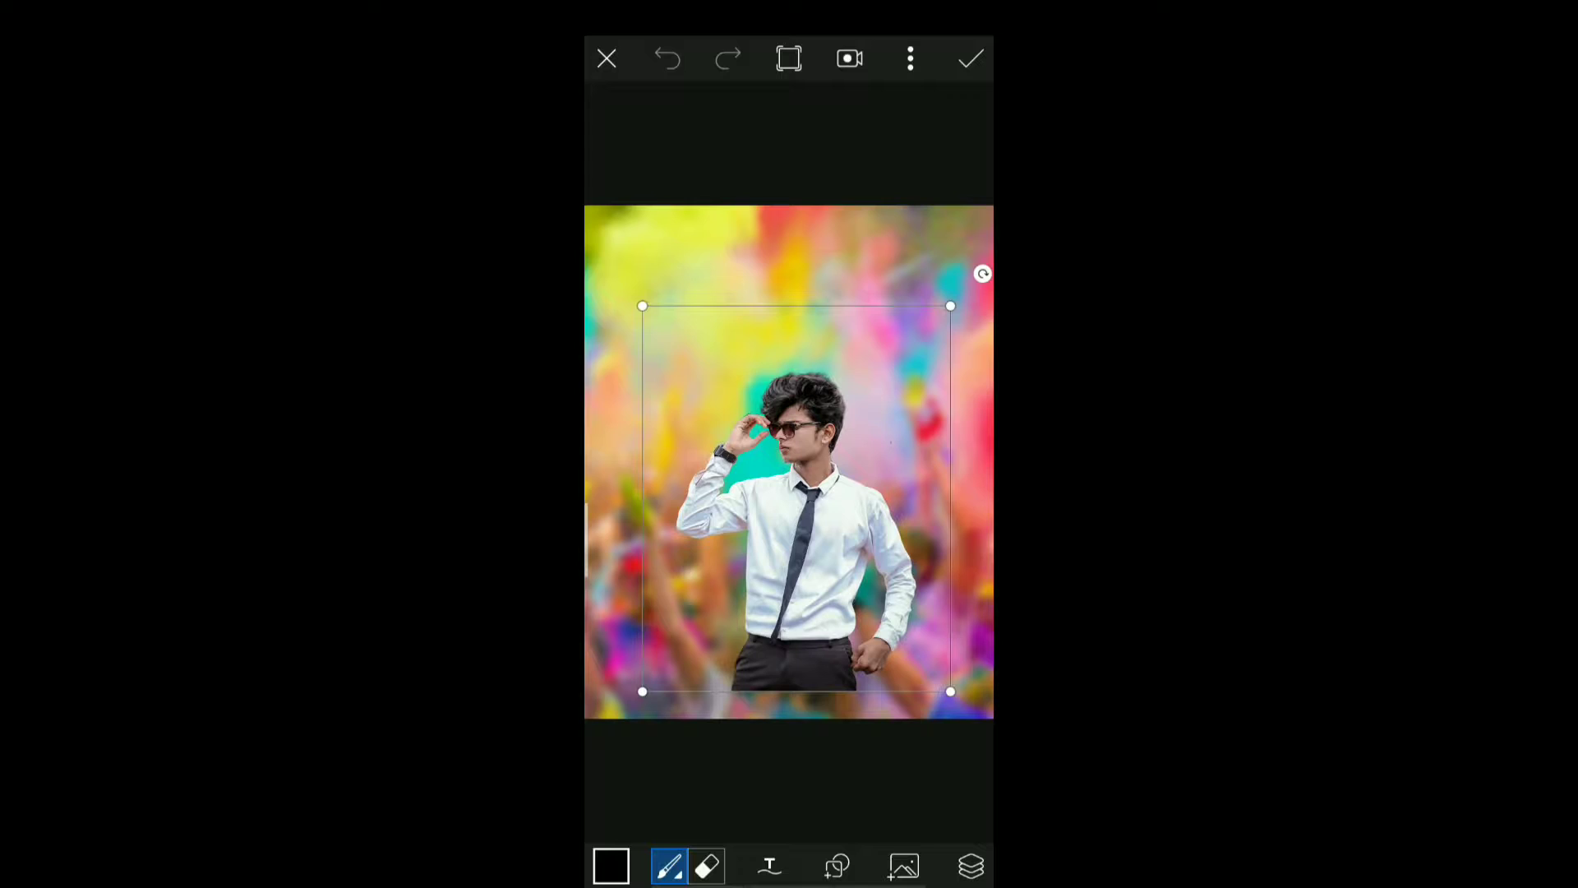
left_click_drag(790, 493, 788, 507)
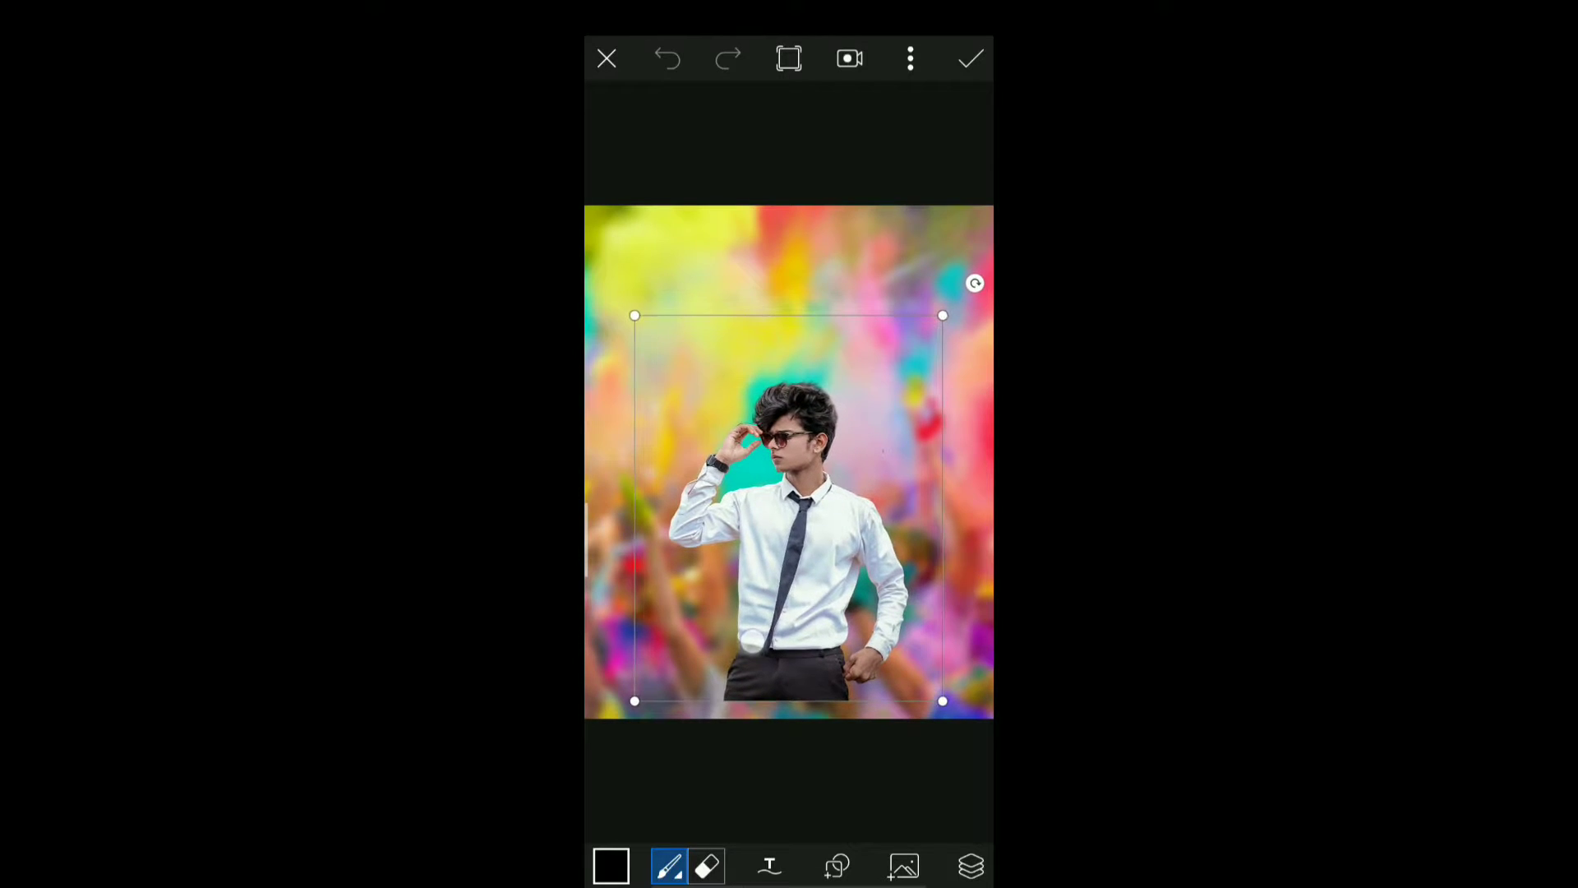
left_click(769, 761)
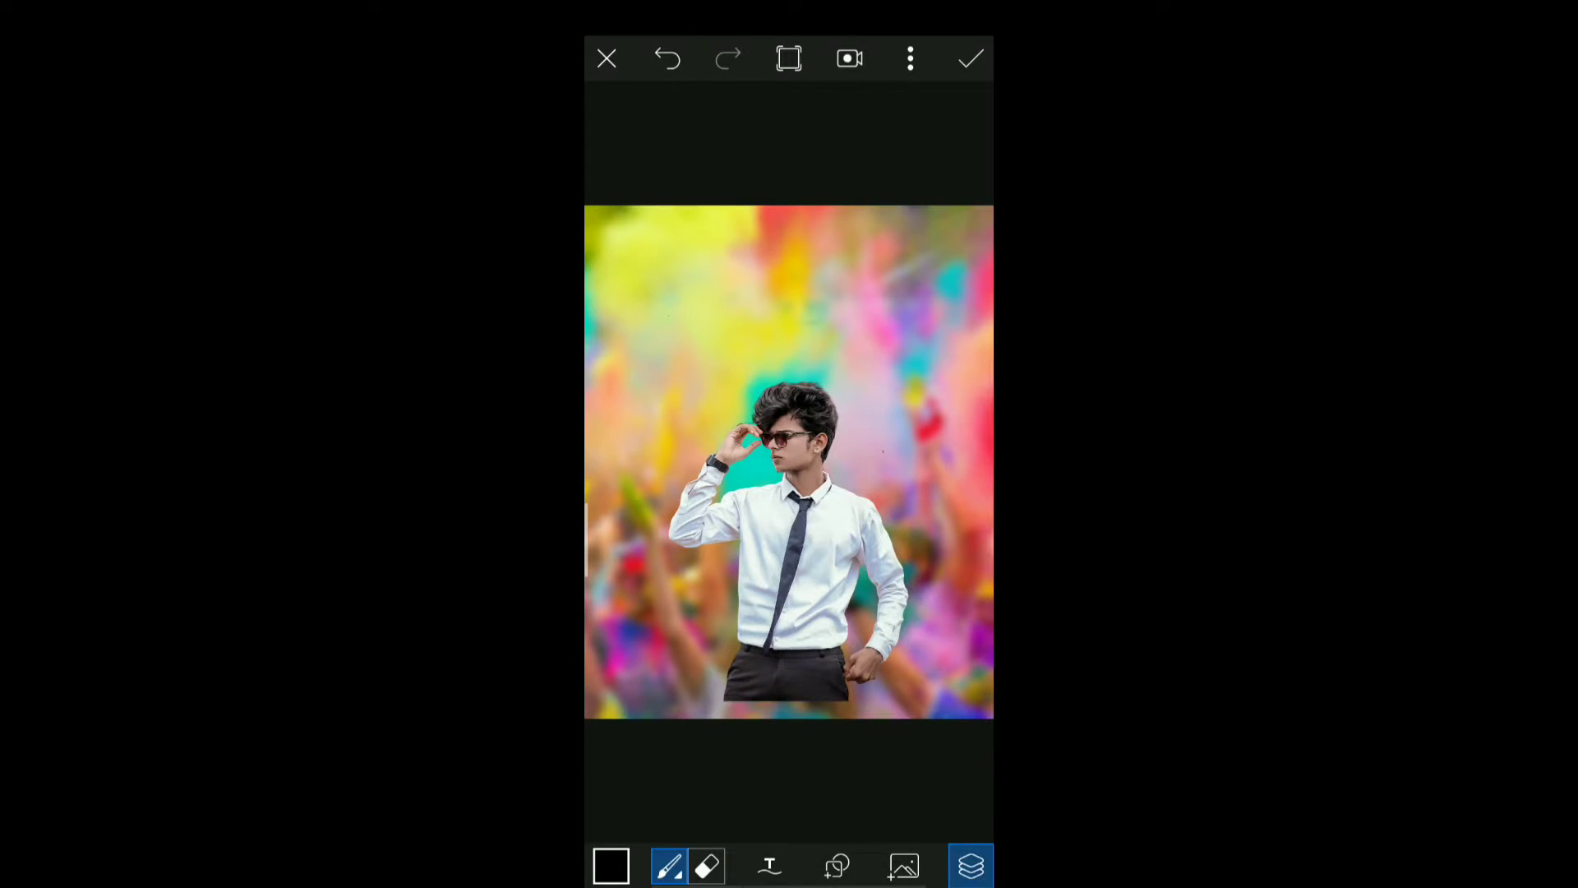
Add a new empty layer on top and return to the photo gallery.
left_click(970, 865)
left_click(791, 112)
left_click(863, 165)
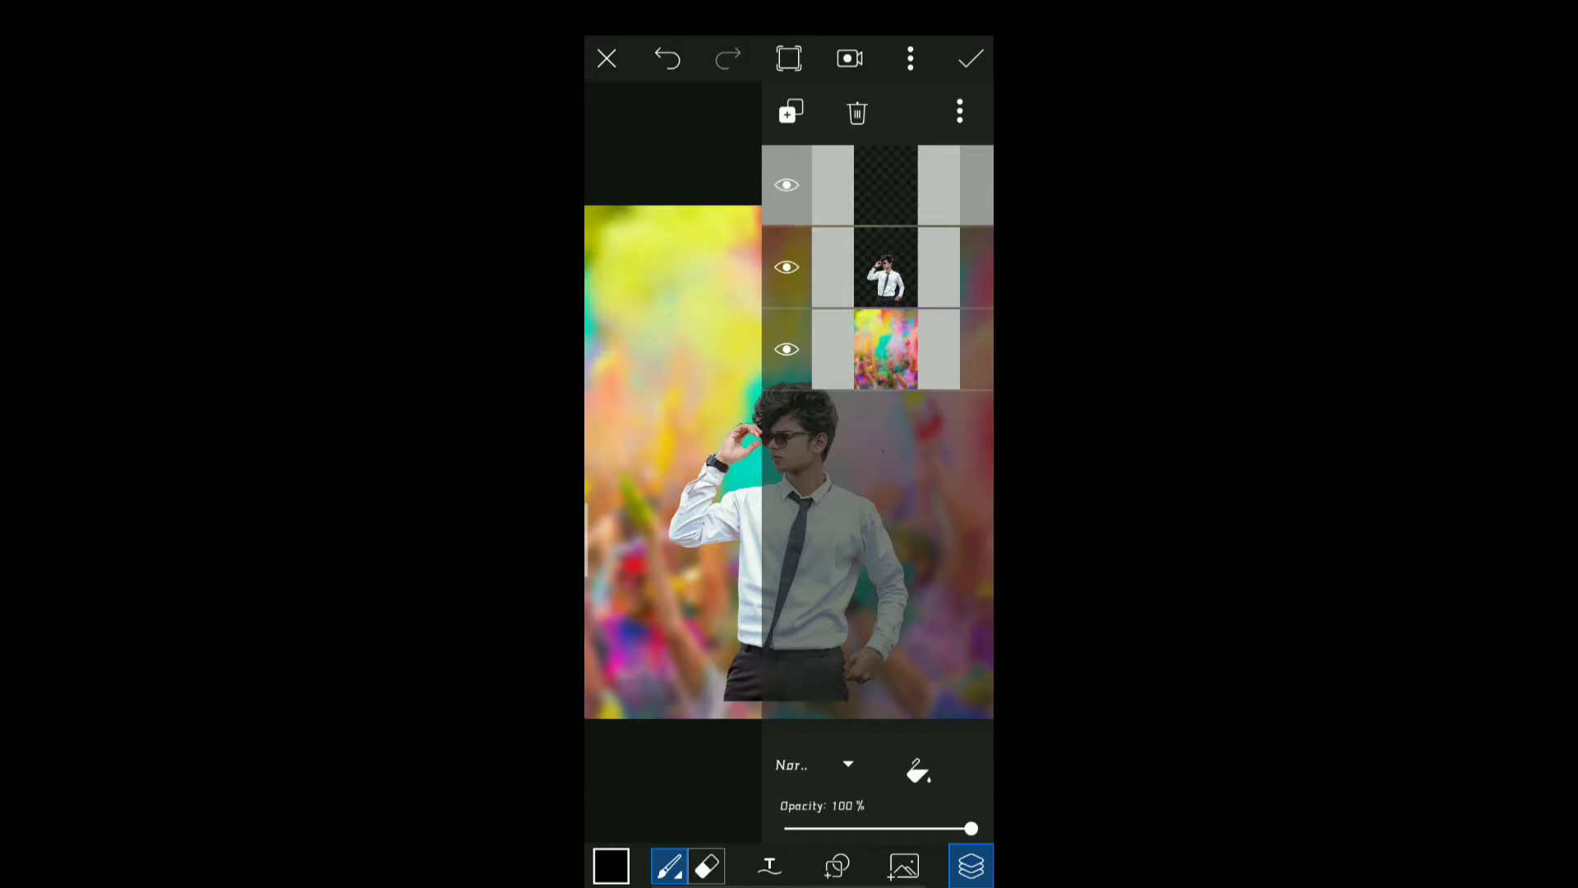
left_click(903, 866)
left_click(912, 760)
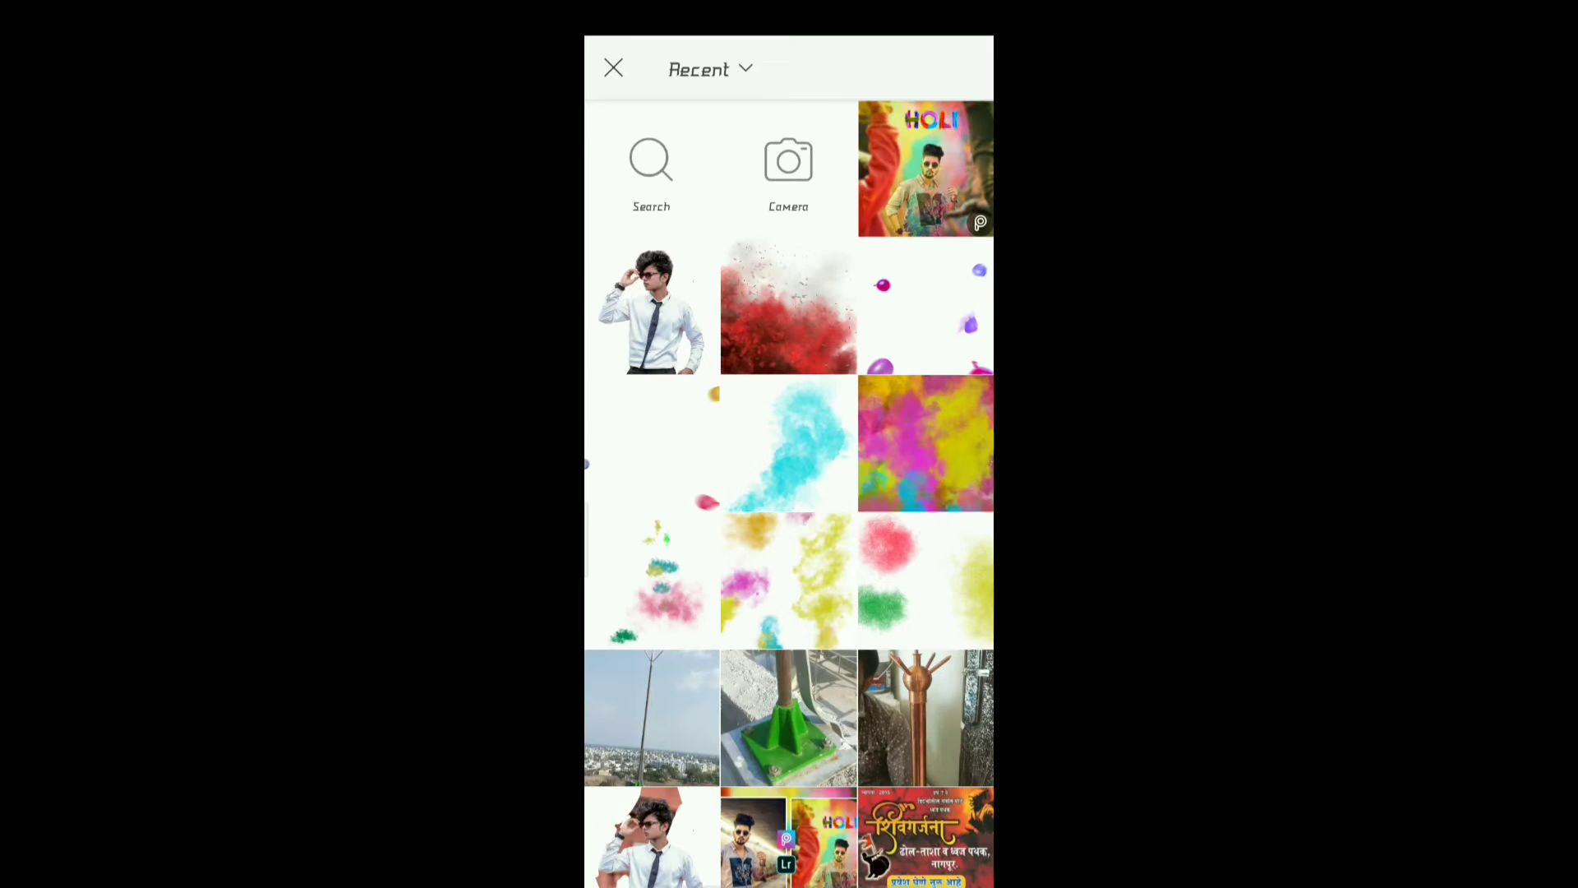
Insert the red smoke image, scale it over the man's lower body, and apply.
left_click(787, 307)
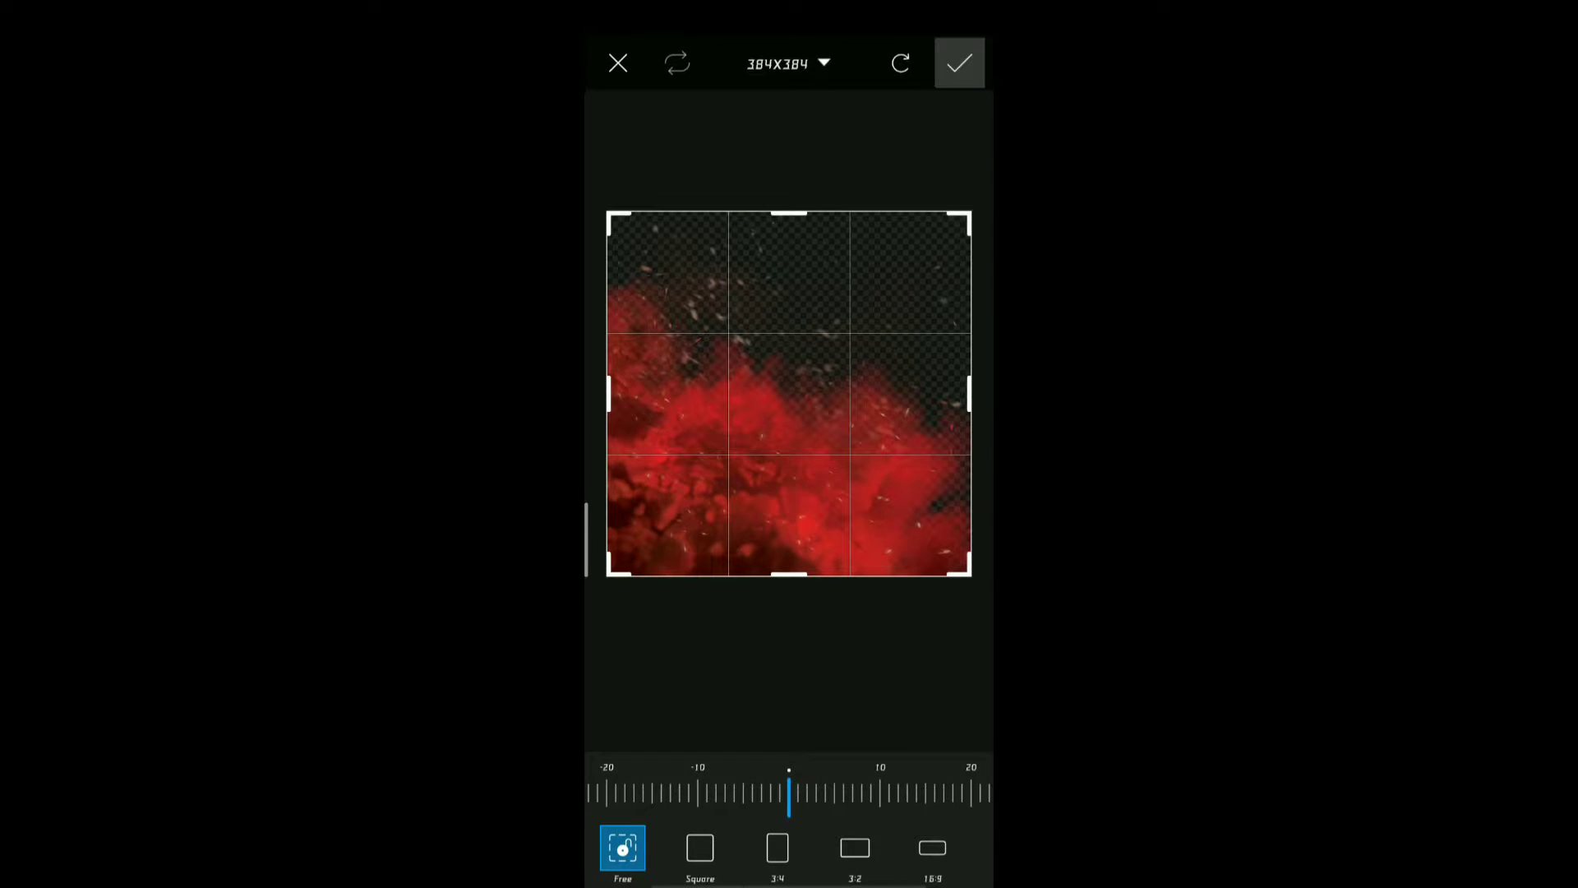
left_click(959, 62)
left_click(970, 865)
mouse_move(733, 493)
left_mouse_down()
mouse_move(711, 418)
mouse_move(679, 448)
left_mouse_up()
scroll(772, 555, "down", 3)
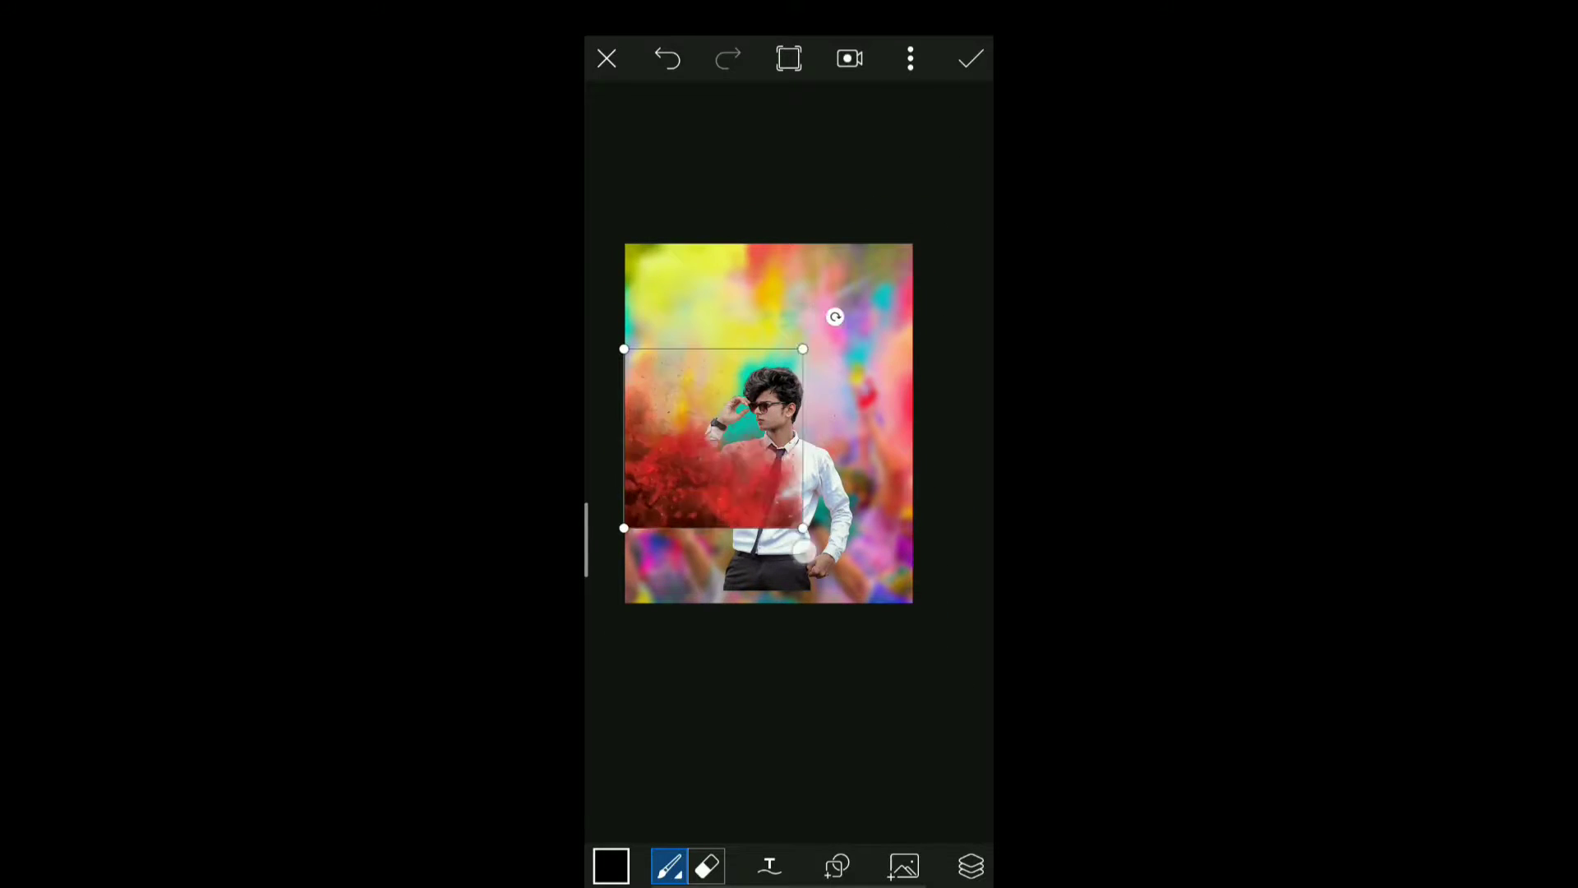
left_click_drag(804, 551, 955, 689)
left_click_drag(776, 602, 773, 587)
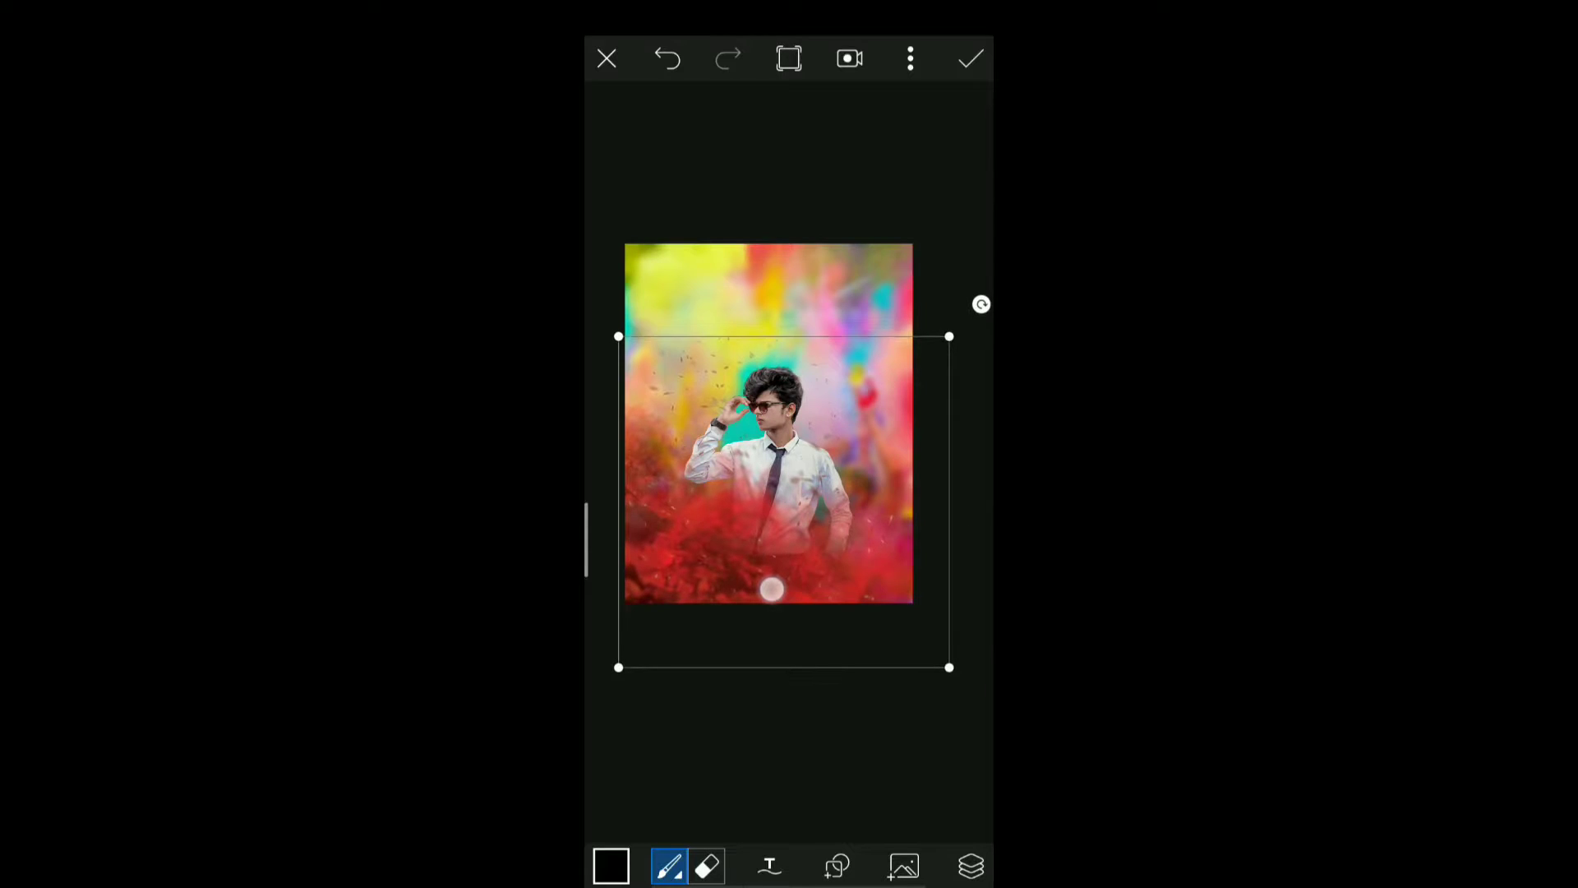
left_click(823, 724)
Drag the smoke layer below the man's layer, undoing a trial merge.
left_click(968, 861)
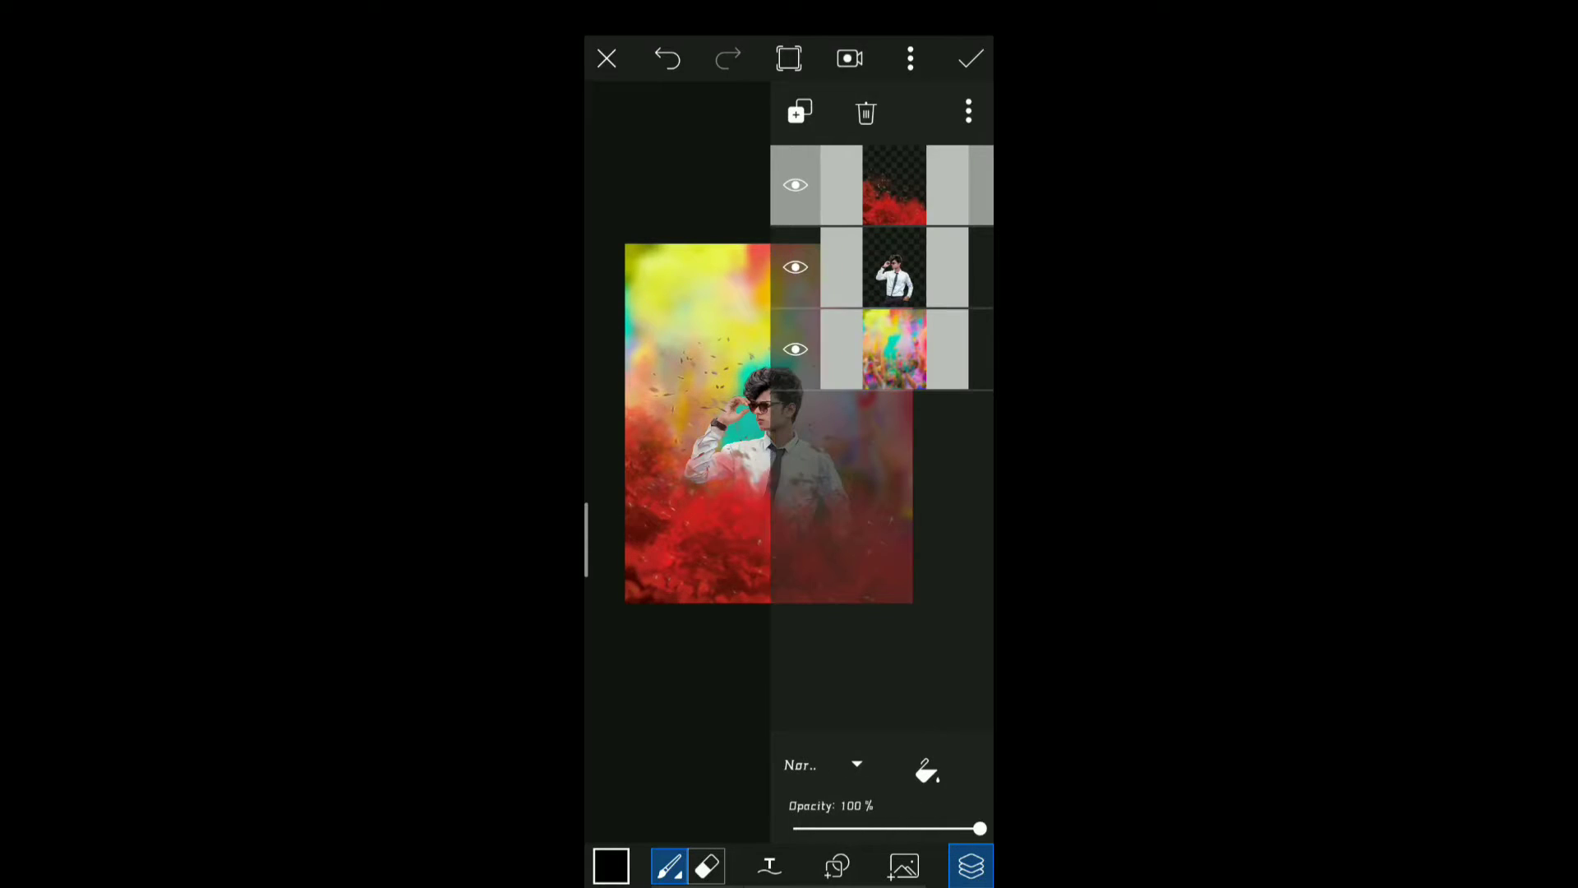
left_click_drag(846, 185, 846, 266)
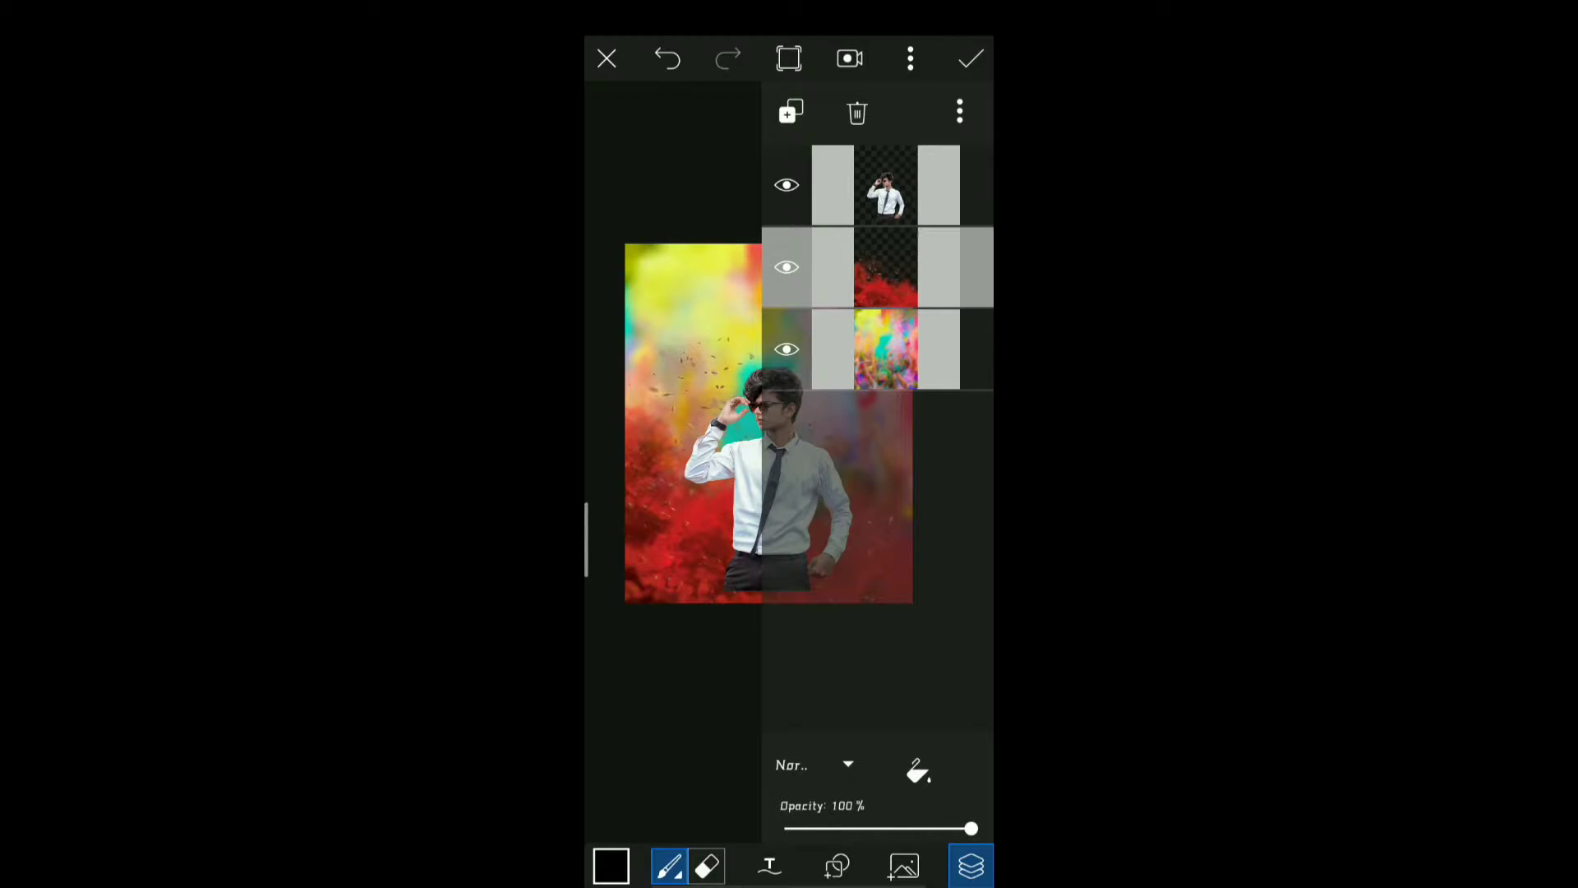
left_click(959, 111)
left_click(874, 278)
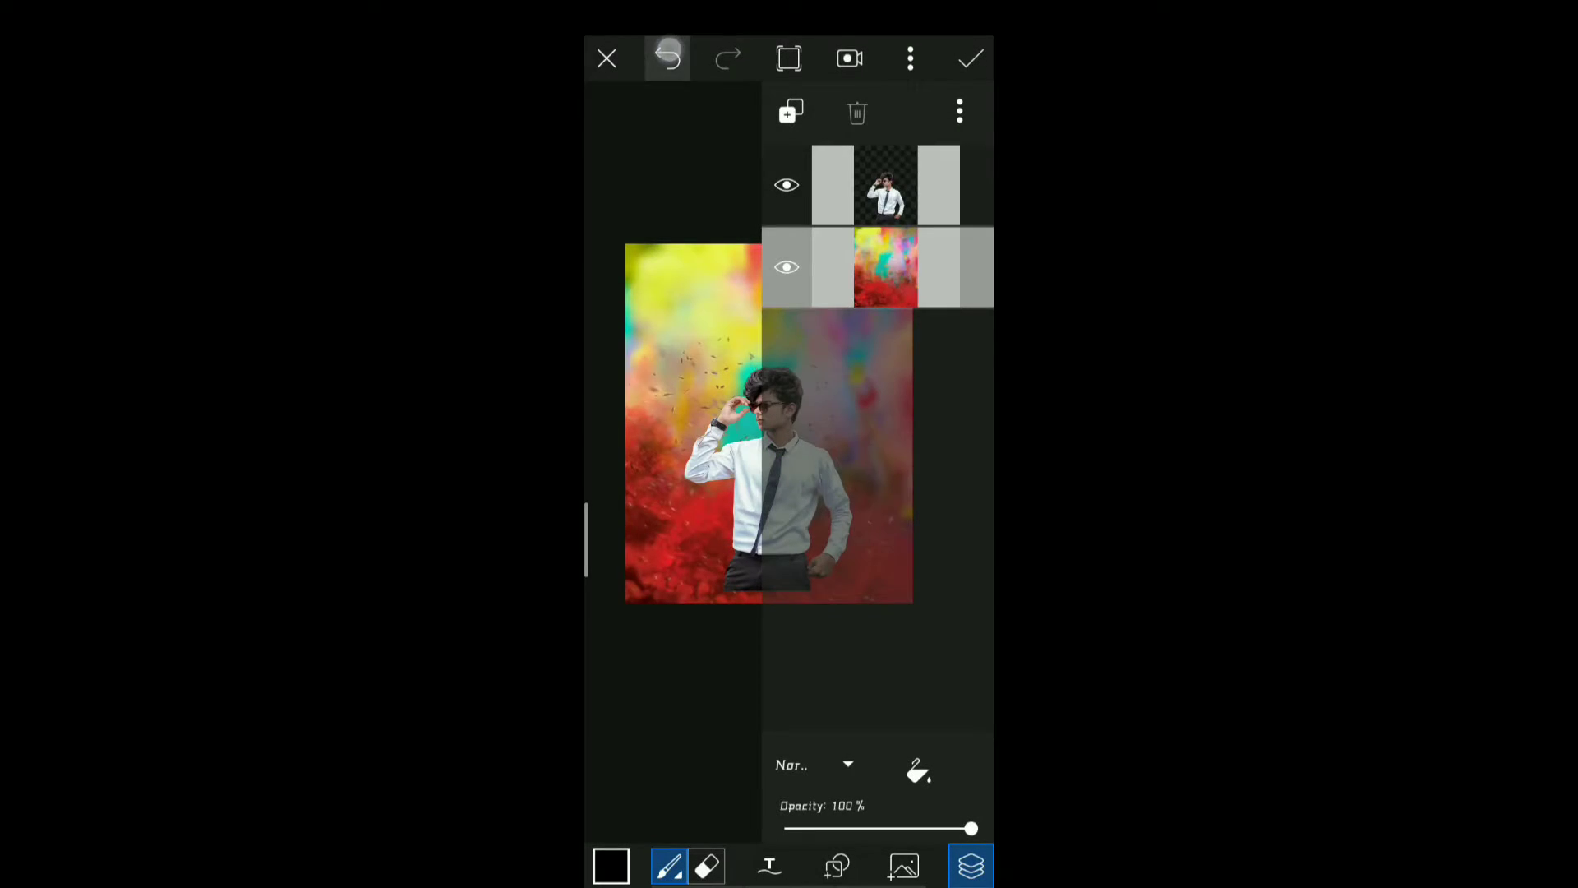
left_click(667, 57)
Copy the layer into a new top layer from the layer options.
left_click(960, 113)
left_click(873, 222)
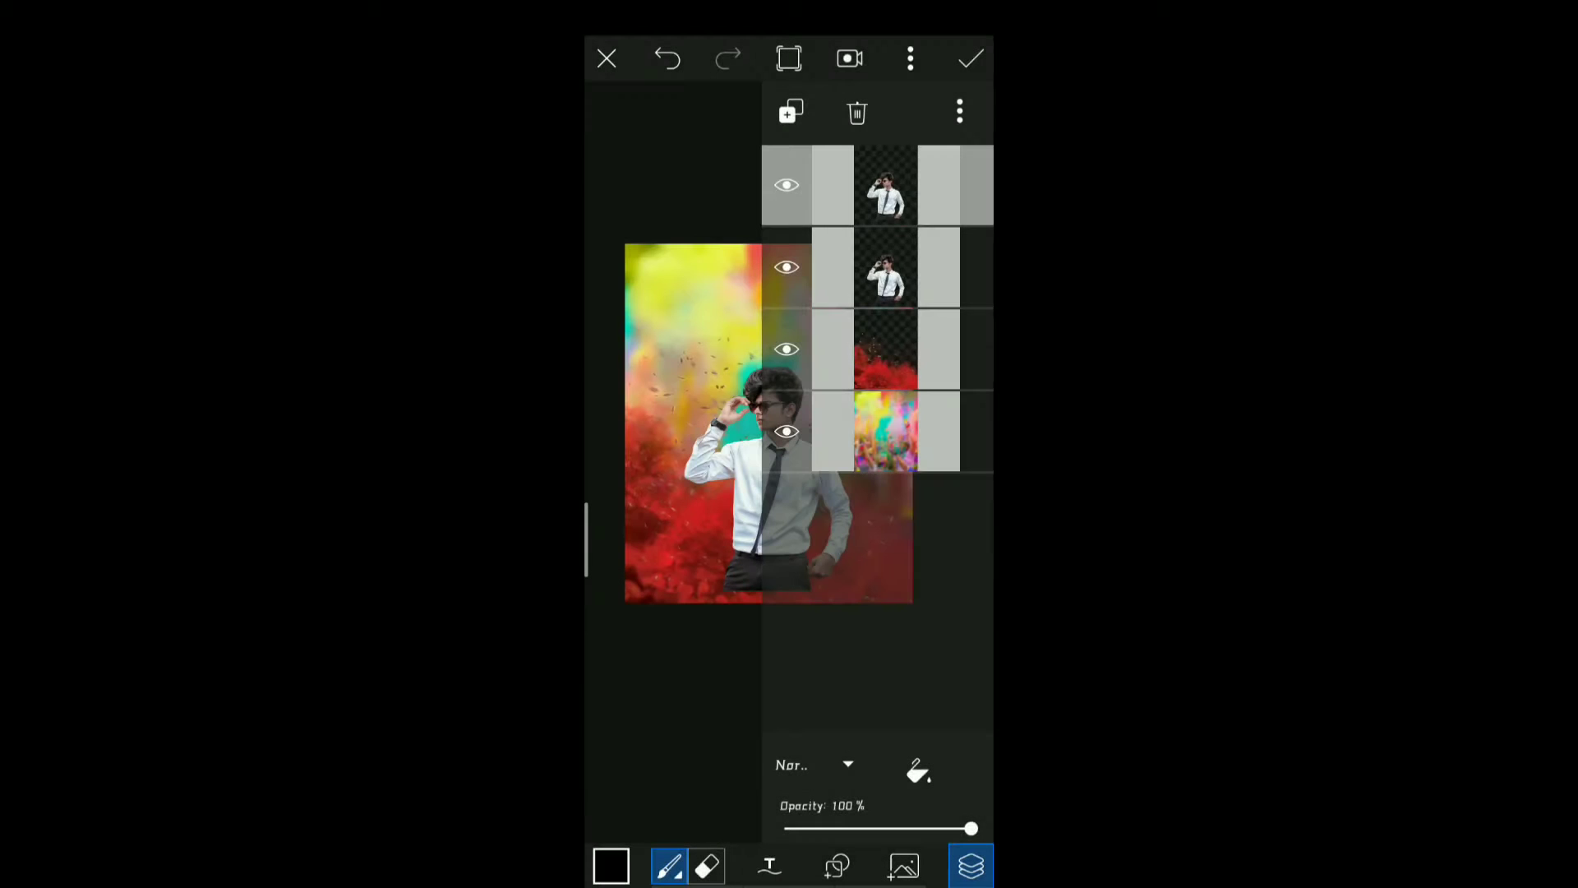
left_click(667, 58)
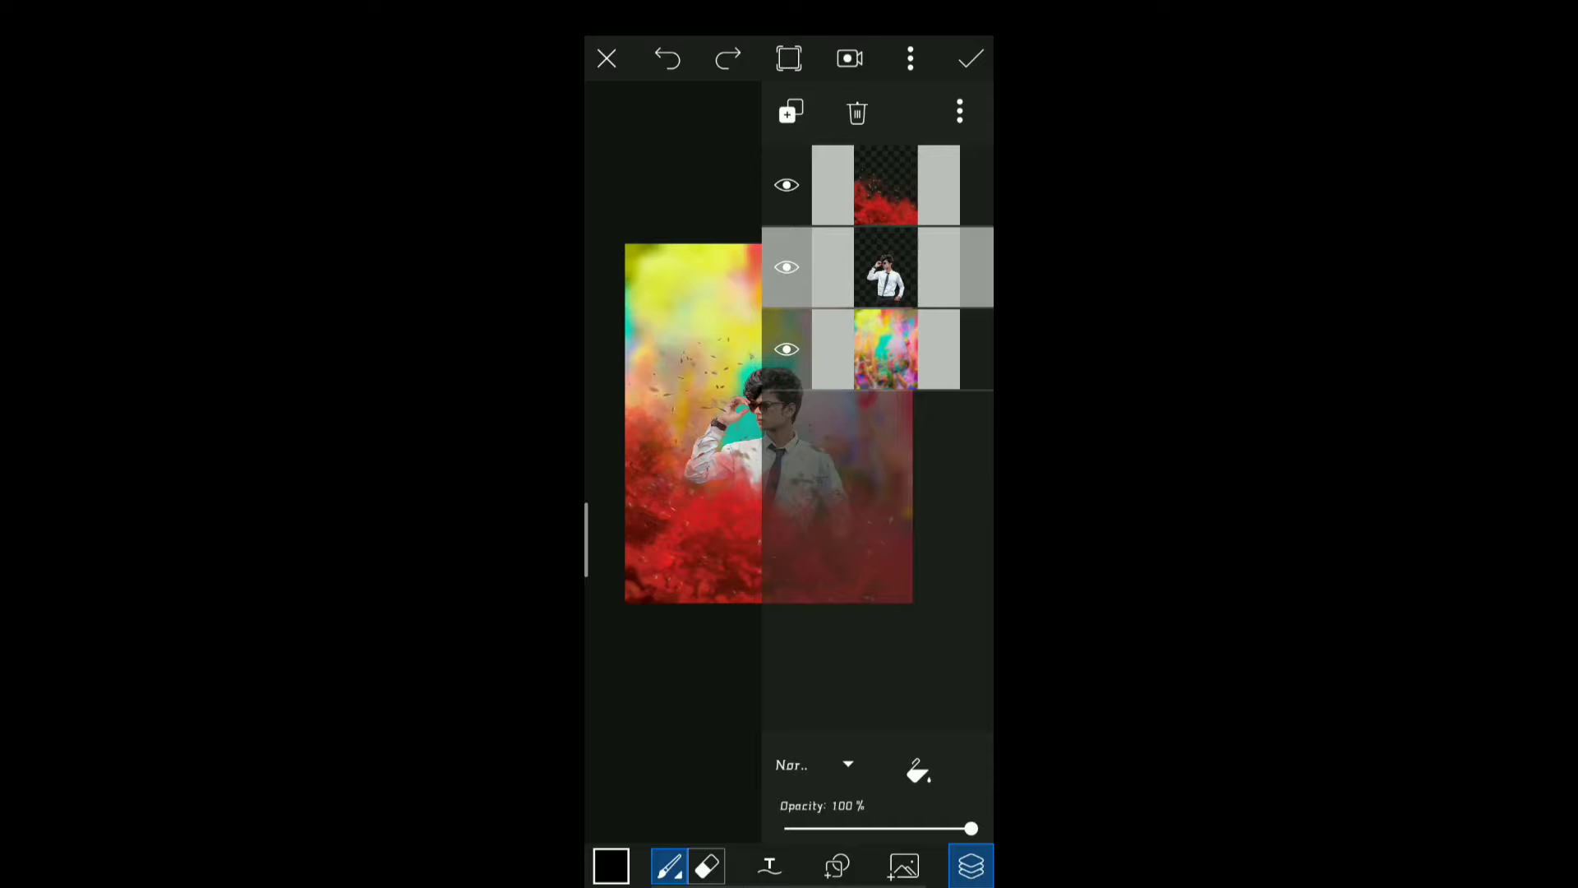
left_click(728, 58)
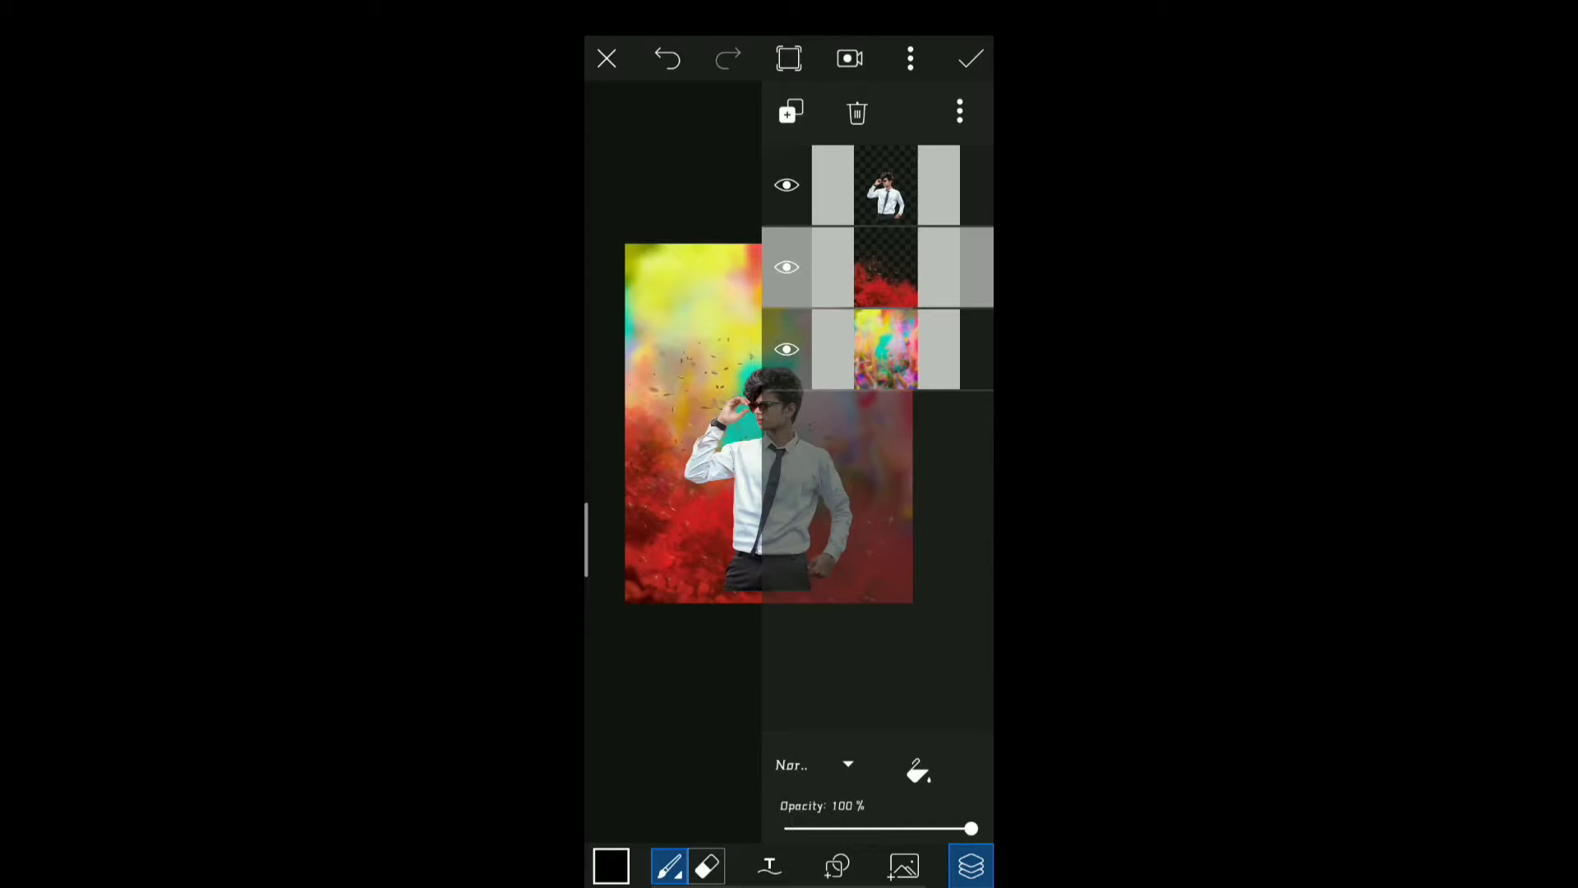
left_click(959, 113)
left_click(870, 224)
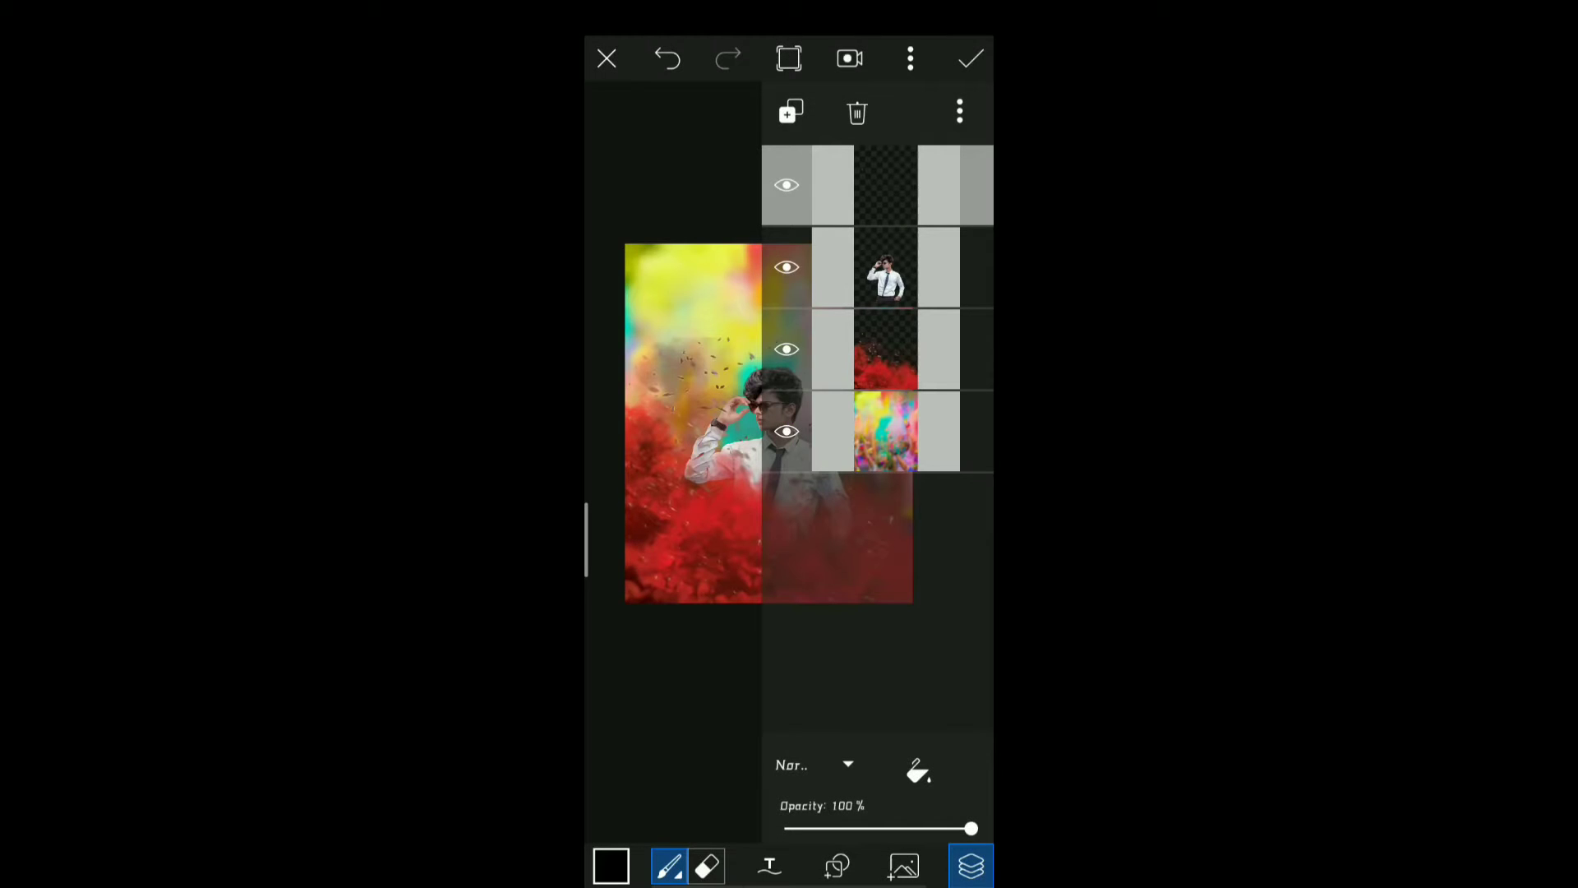
left_click(960, 113)
Flip the top smoke copy horizontally and raise it over the man's waist.
left_click(936, 165)
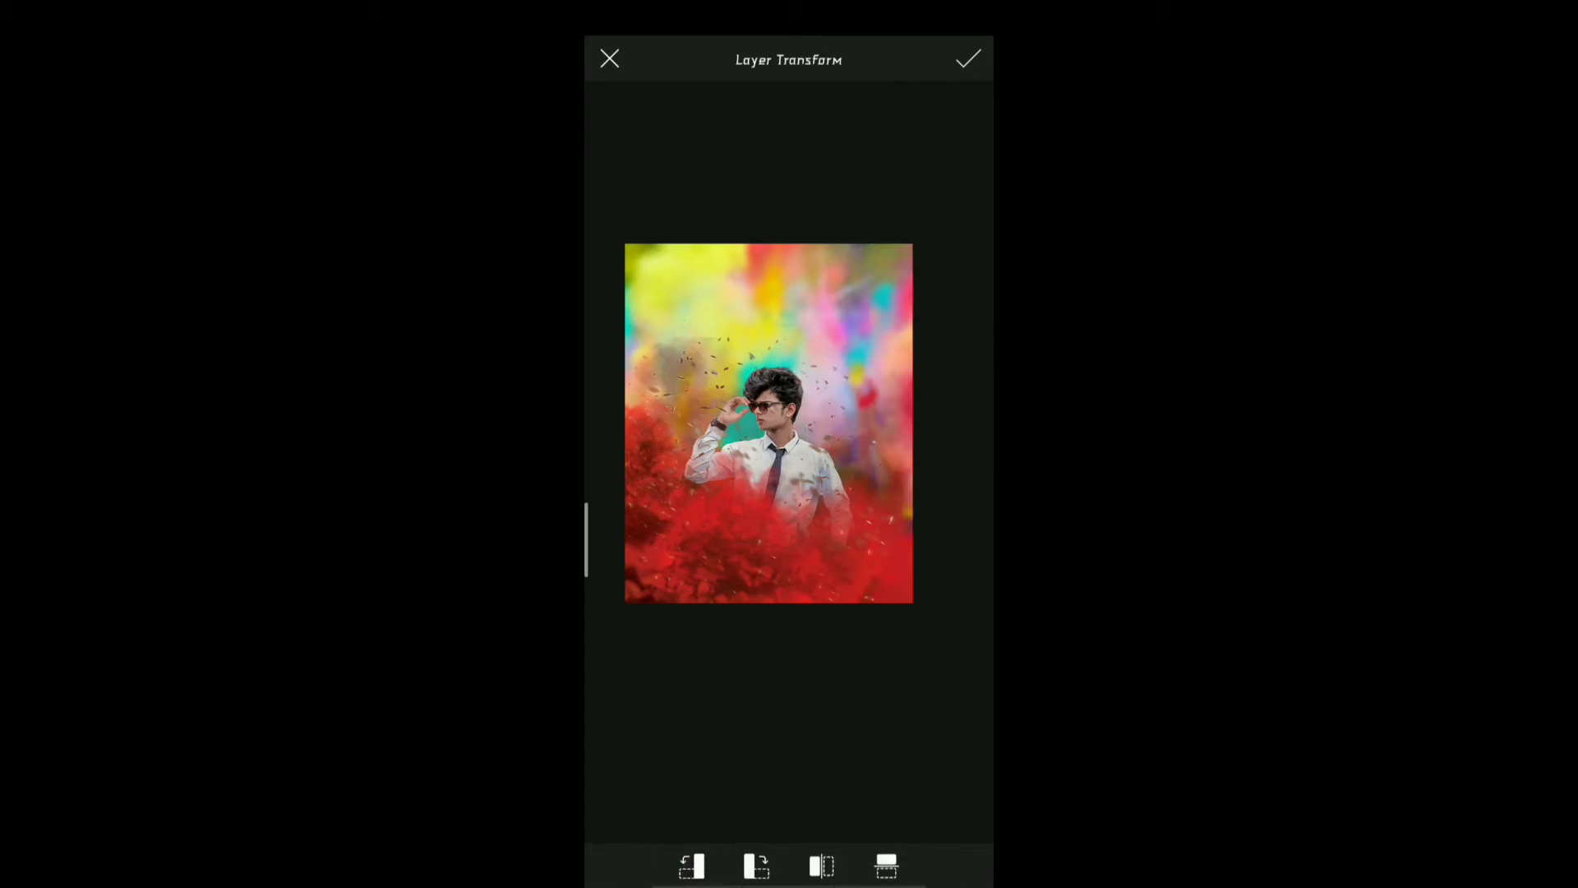
left_click_drag(758, 772, 748, 673)
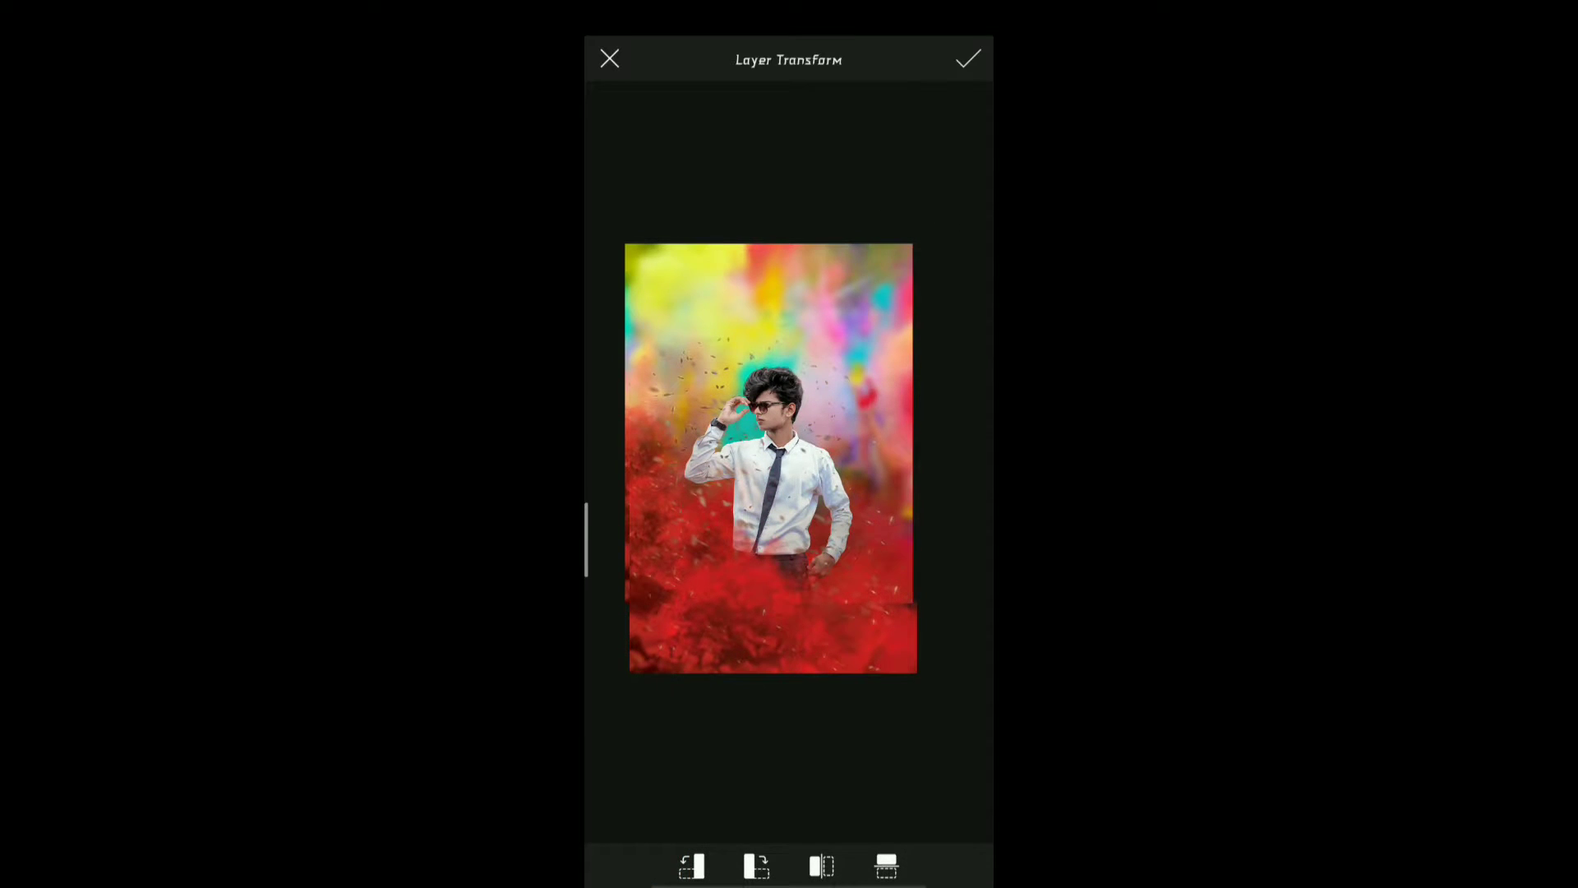
left_click(821, 866)
left_click_drag(772, 683, 783, 711)
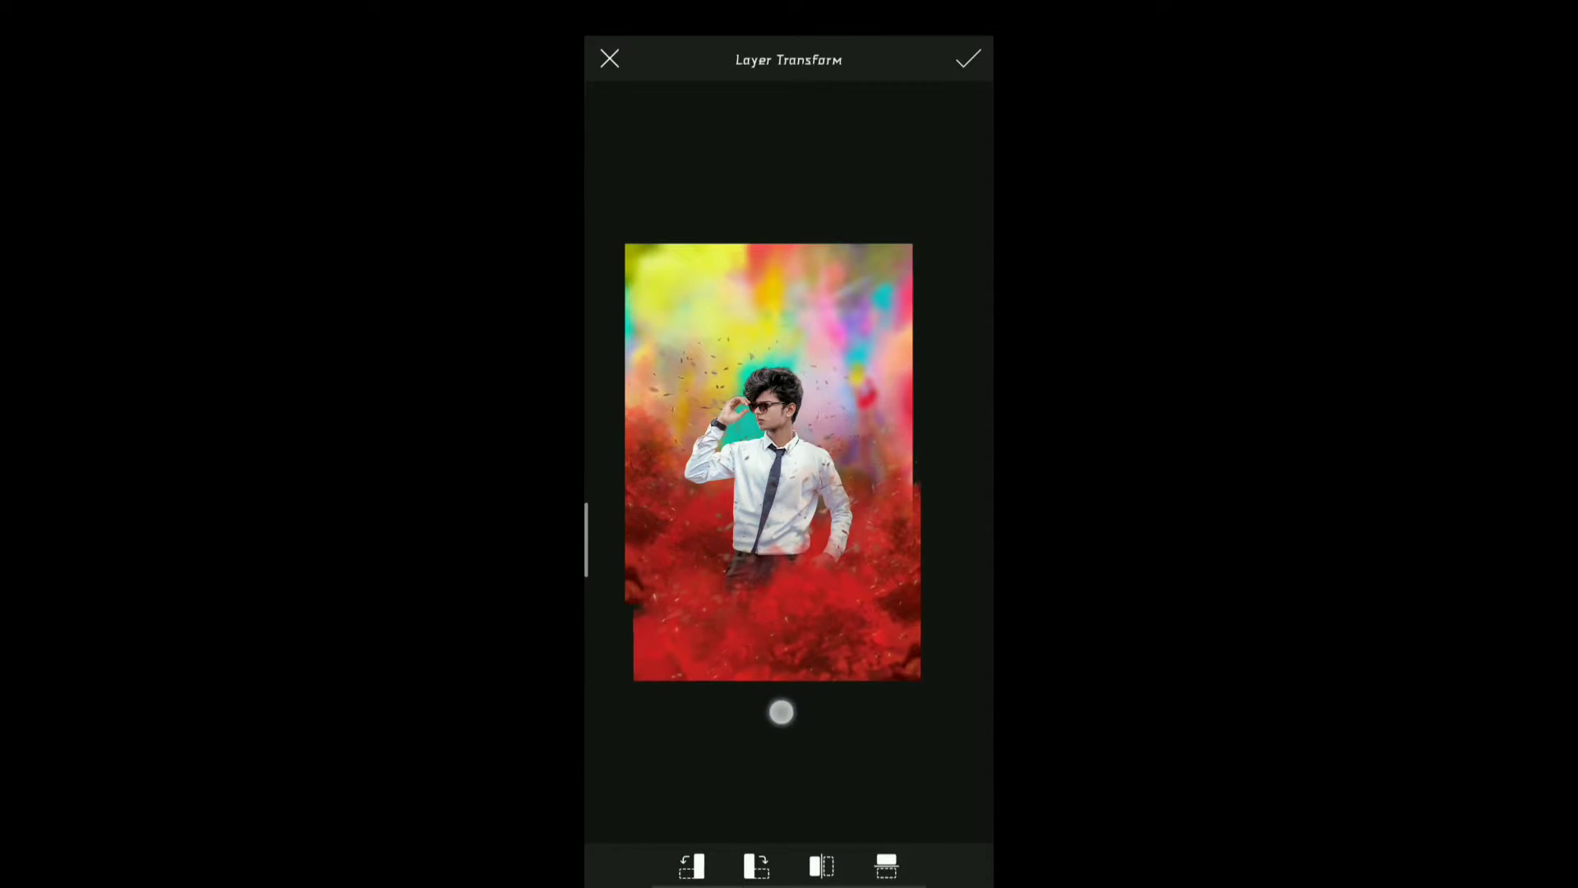
left_click_drag(771, 707, 751, 661)
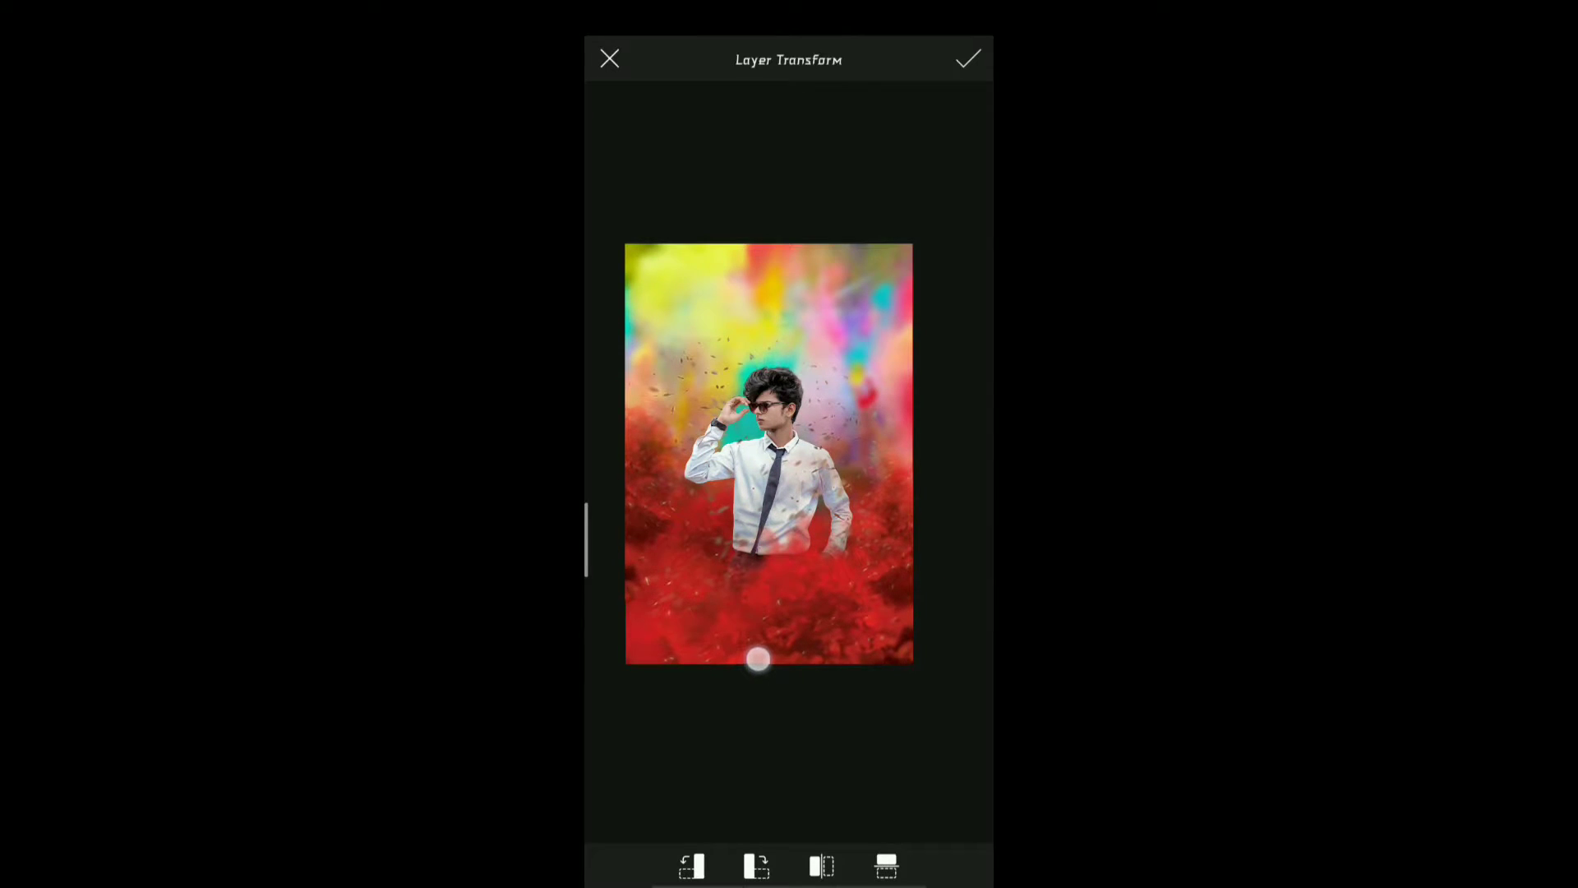
Apply the smoke layer transform and hide the Layers panel.
left_click(968, 57)
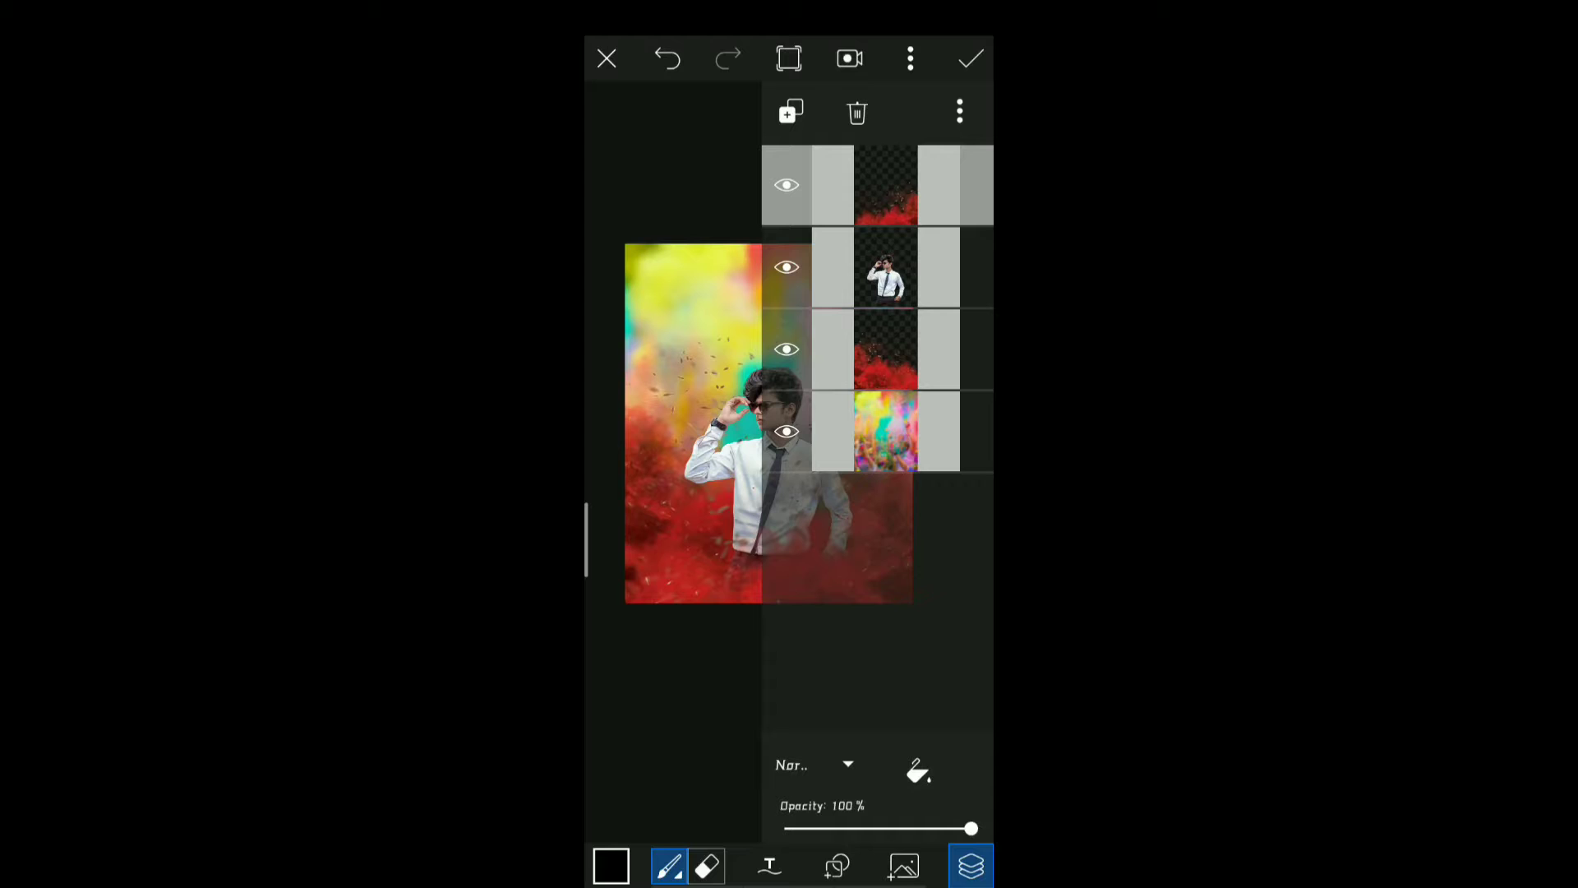
left_click(970, 867)
left_click(970, 866)
left_click(970, 867)
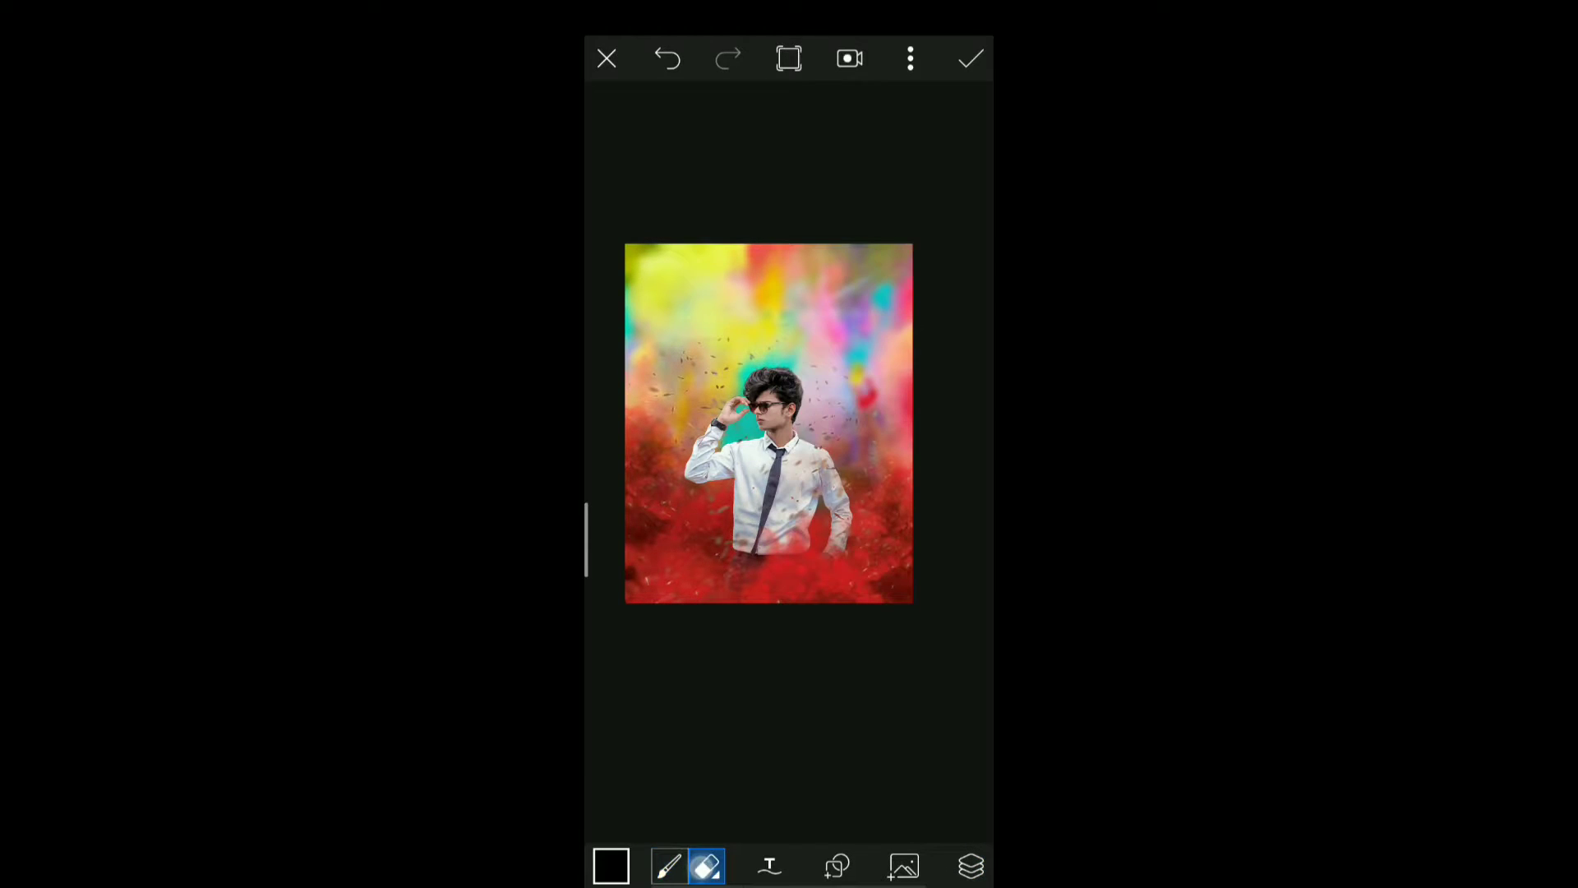
scroll(734, 493, "up", 5)
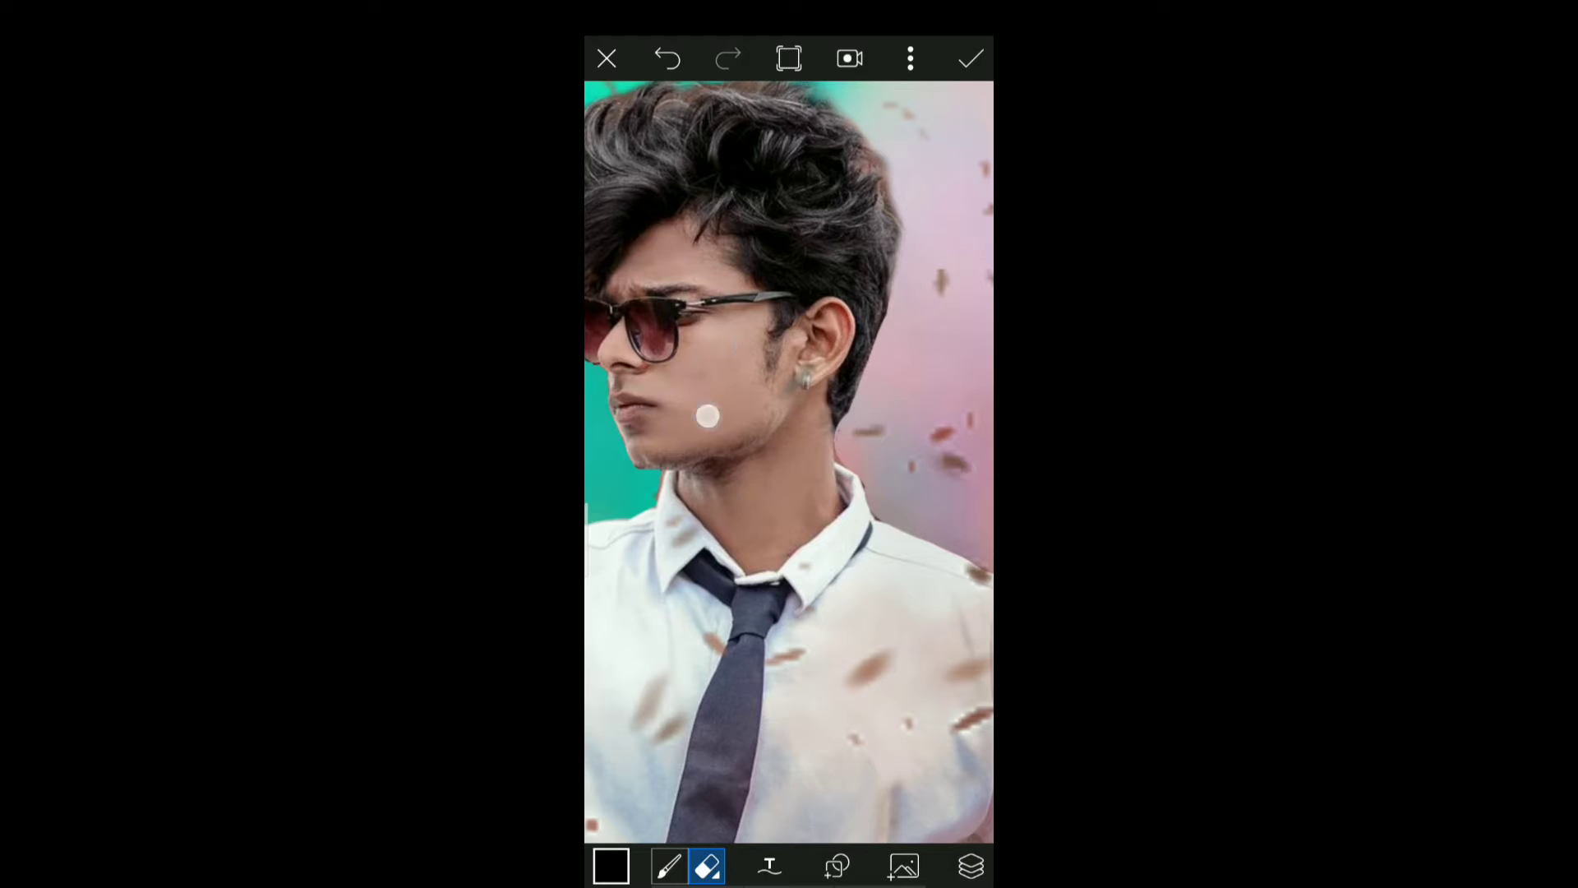
Increase the eraser size and erase the smoke around the man's face and shirt.
left_click(706, 863)
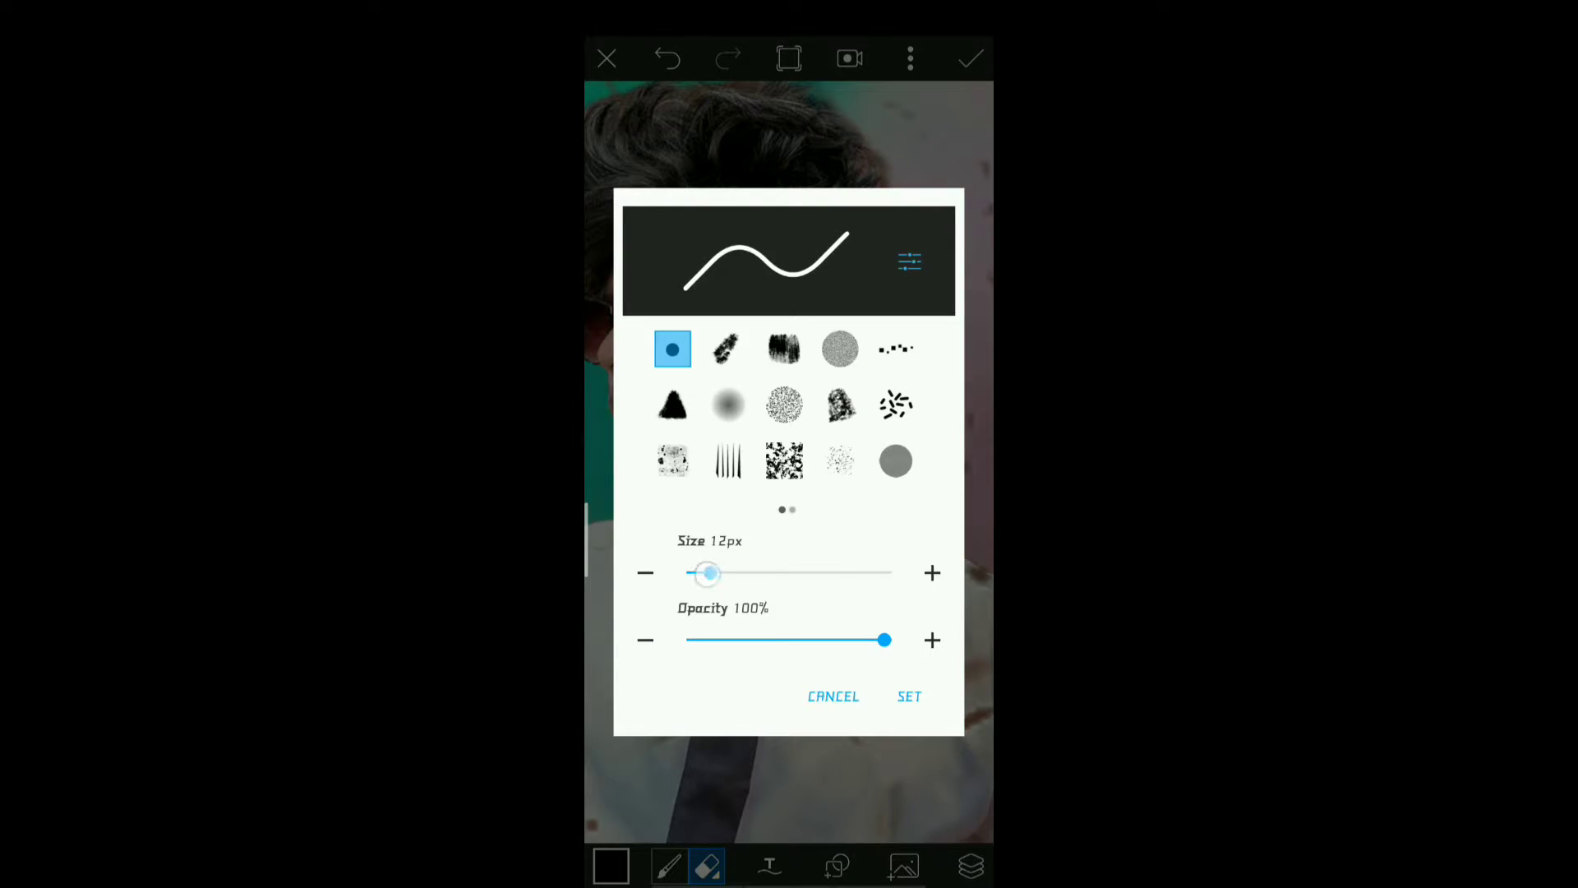
left_click_drag(707, 570, 838, 569)
left_click(908, 693)
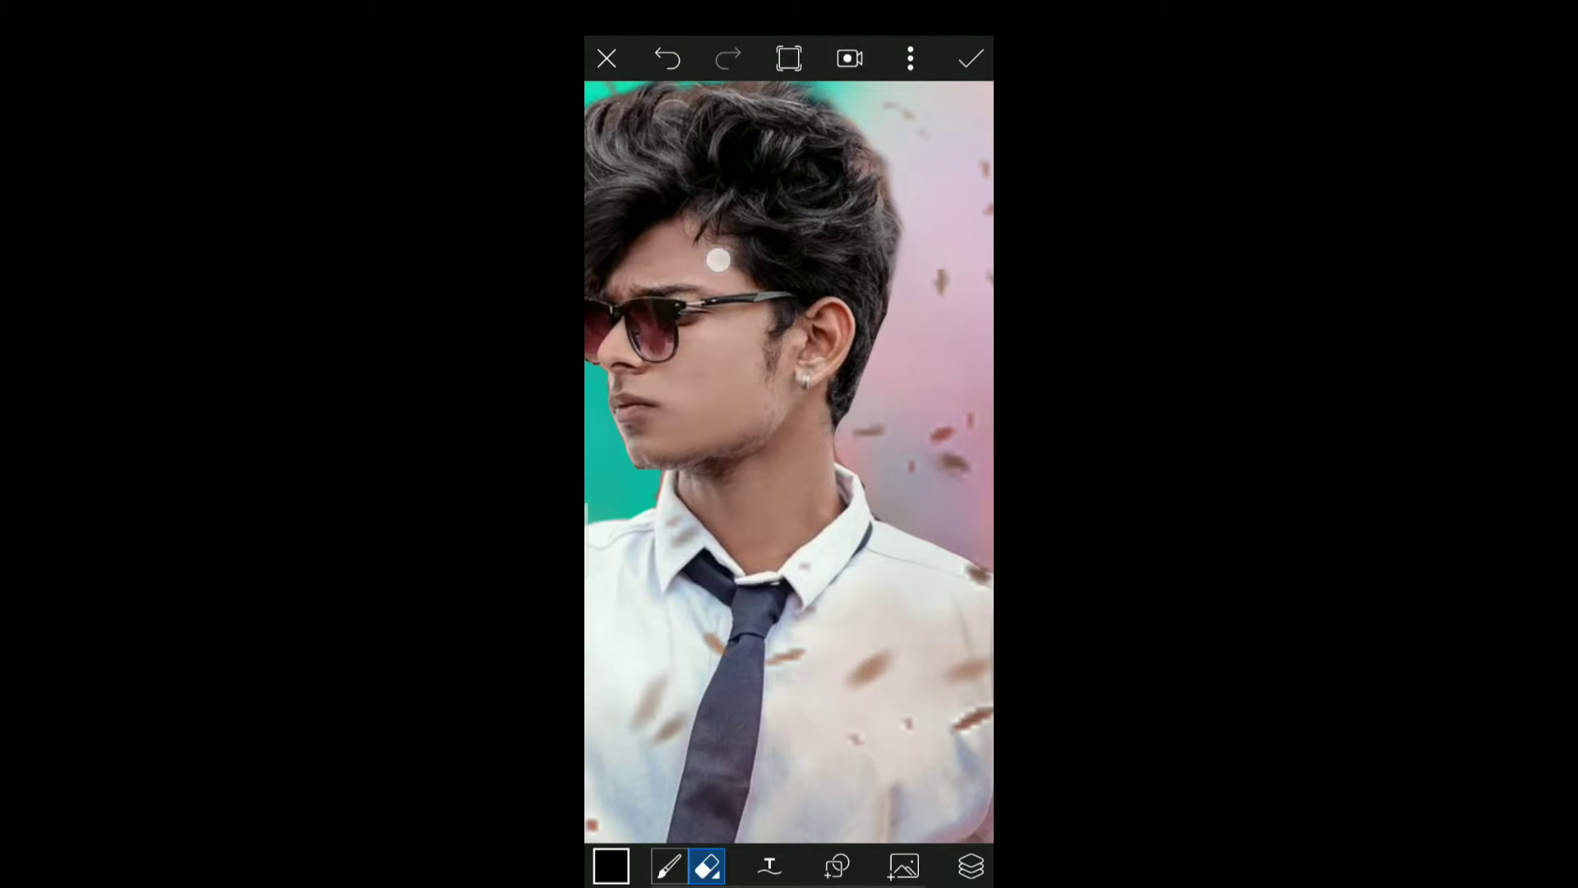
scroll(749, 484, "down", 5)
scroll(703, 444, "up", 3)
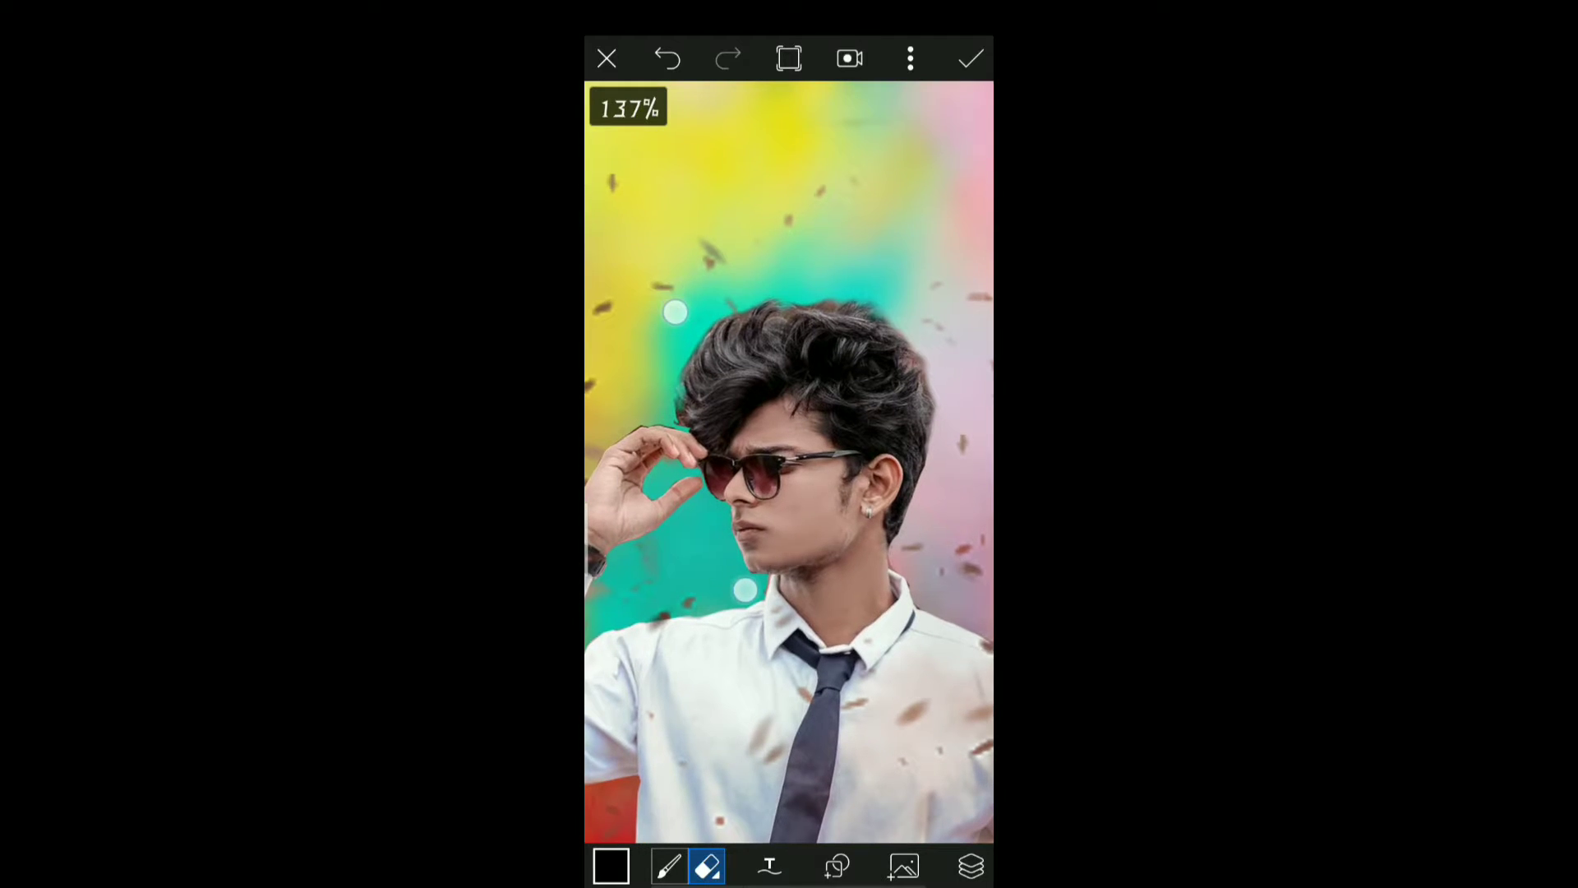
scroll(706, 490, "up", 2)
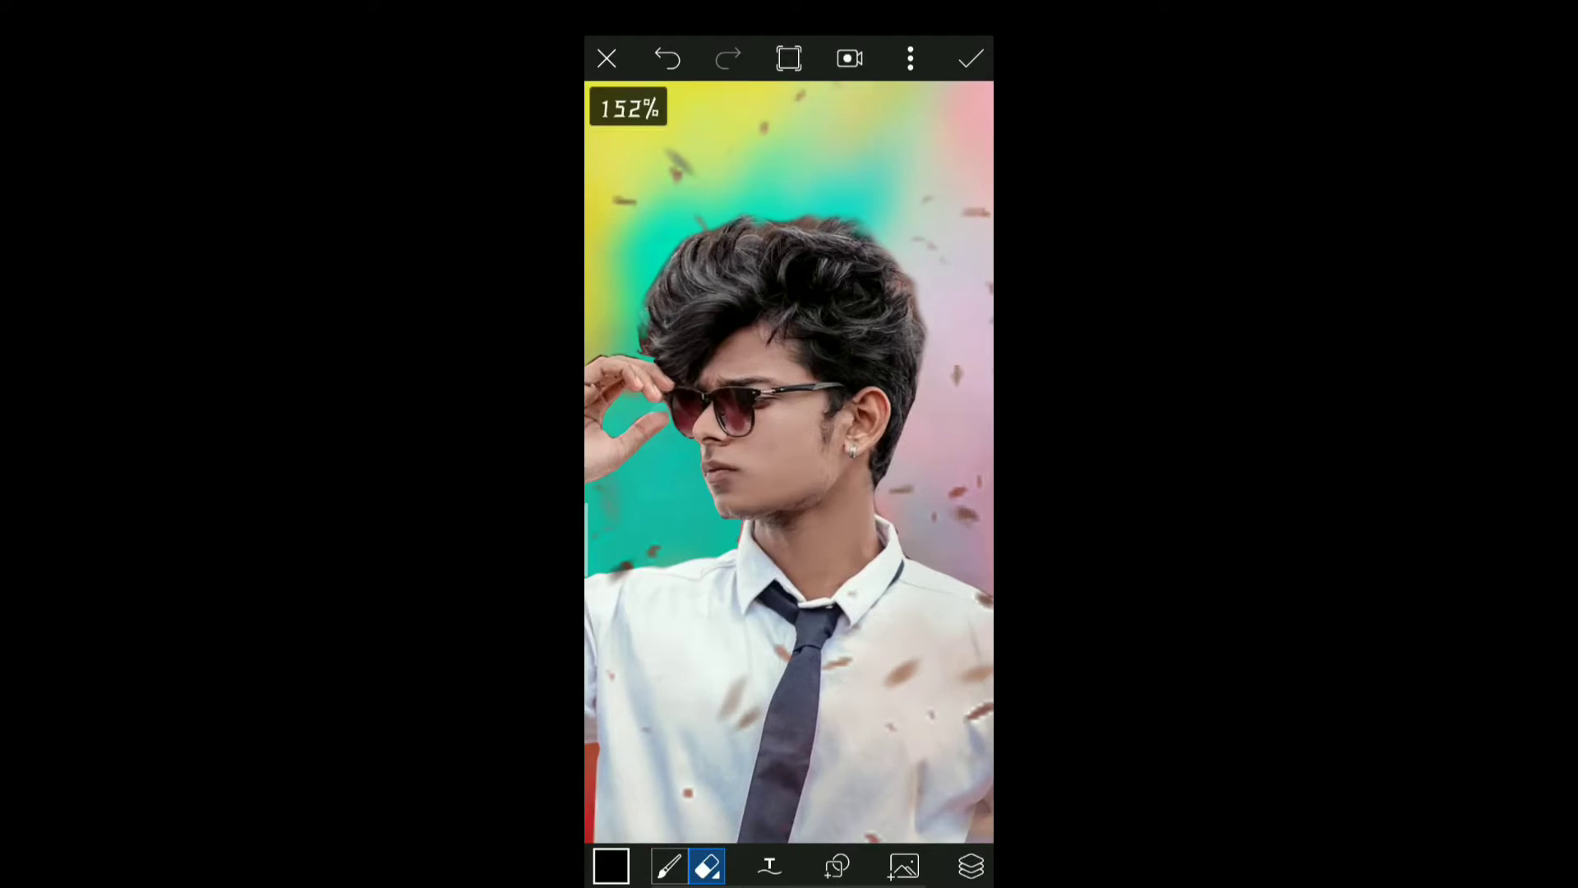
left_click_drag(706, 489, 689, 464)
scroll(688, 539, "down", 3)
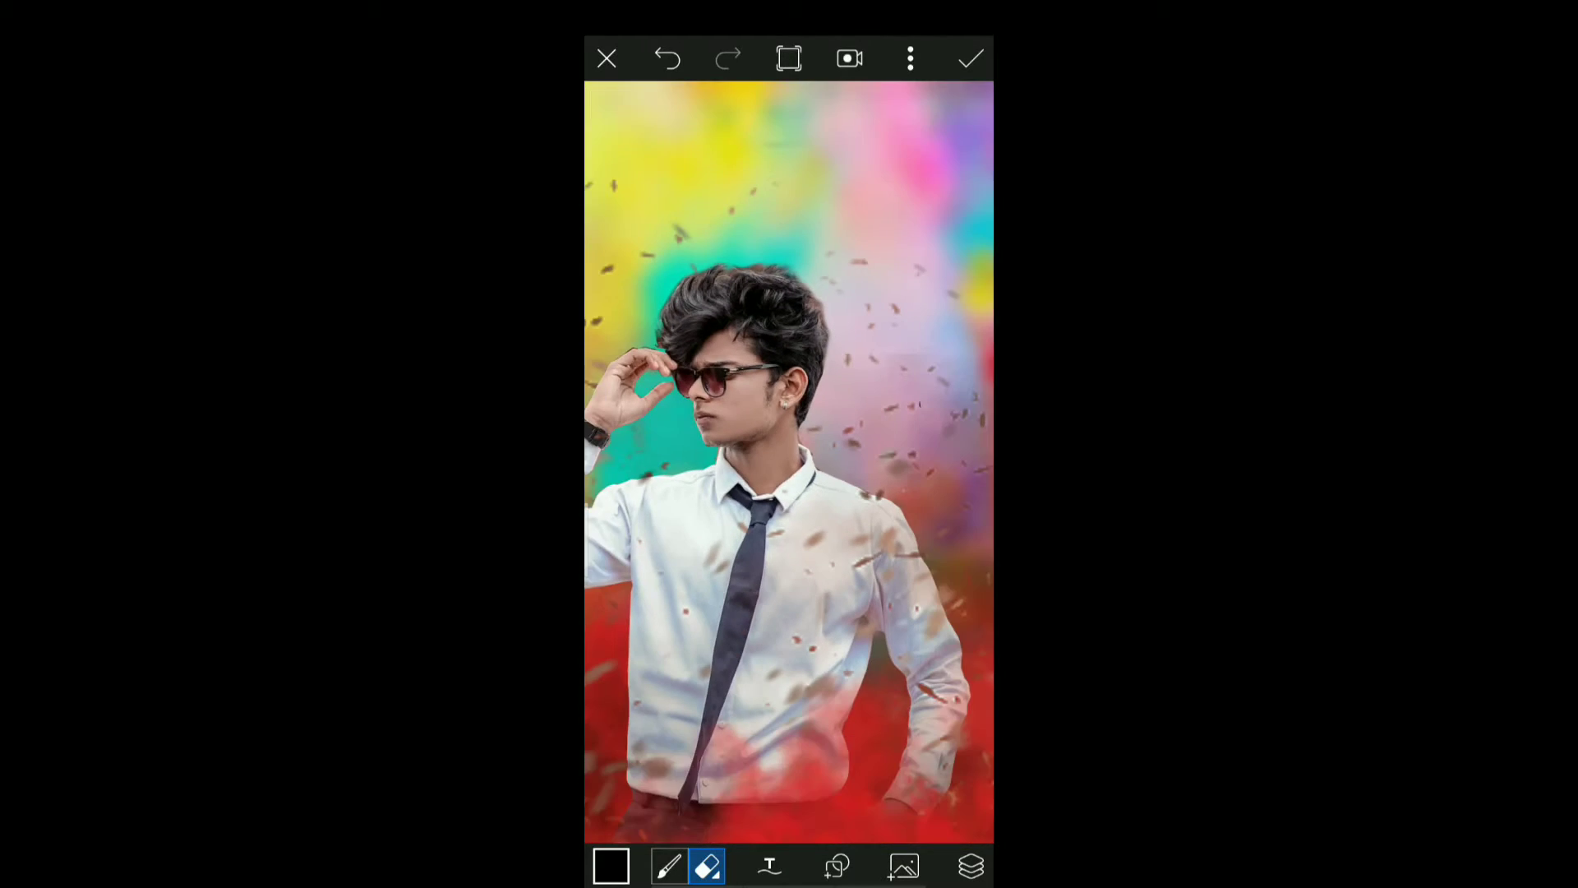
Add an empty top layer and pick the colourful powder photo from the gallery.
left_click(968, 866)
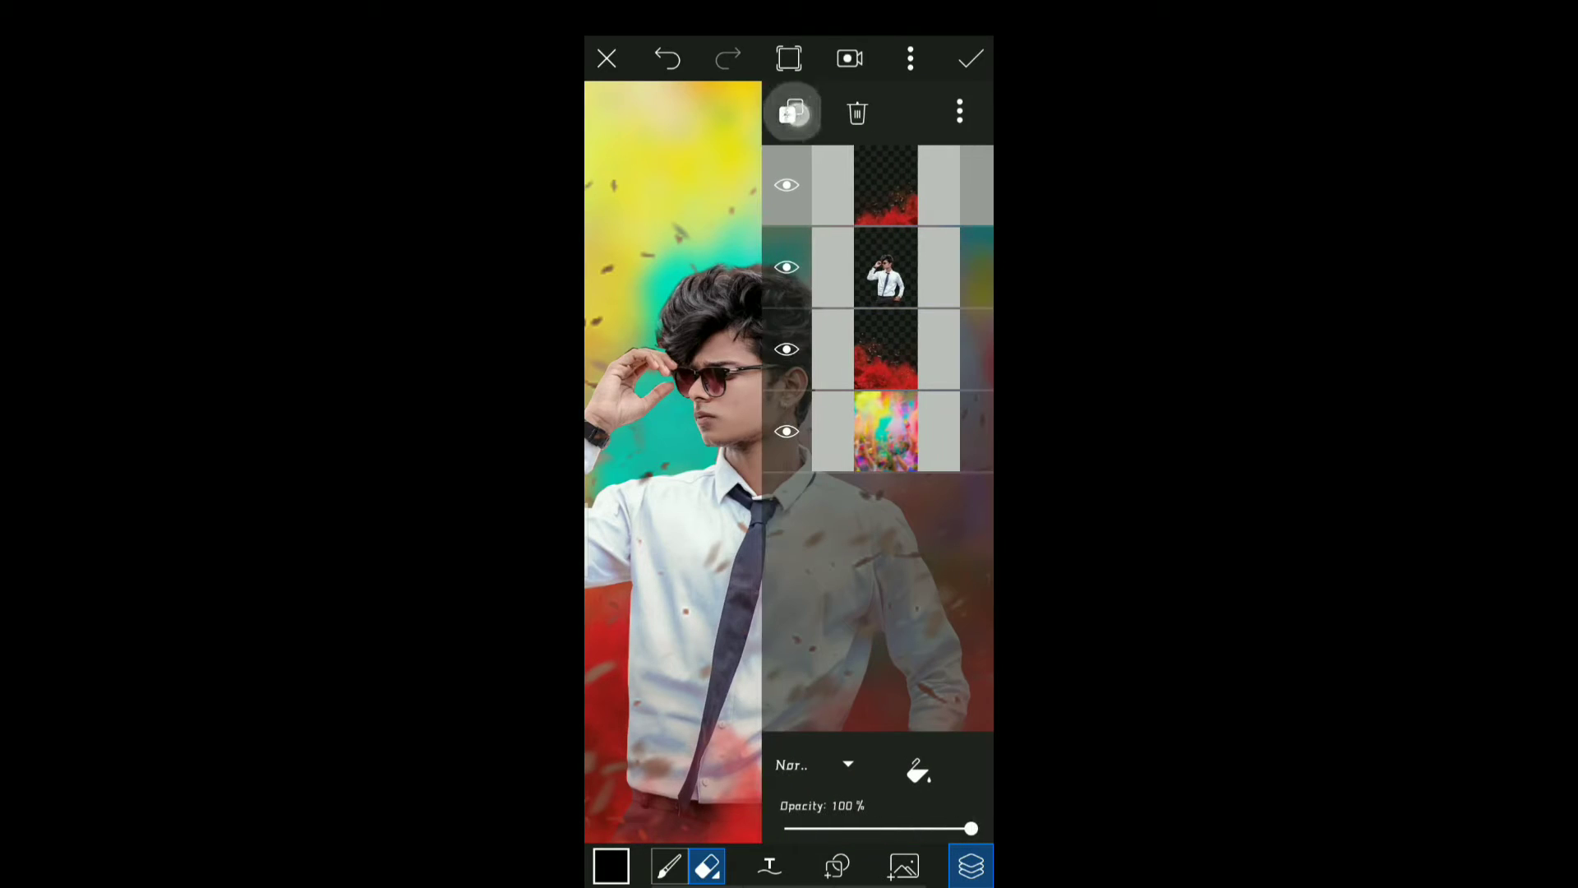
left_click(792, 114)
left_click(863, 170)
left_click(903, 866)
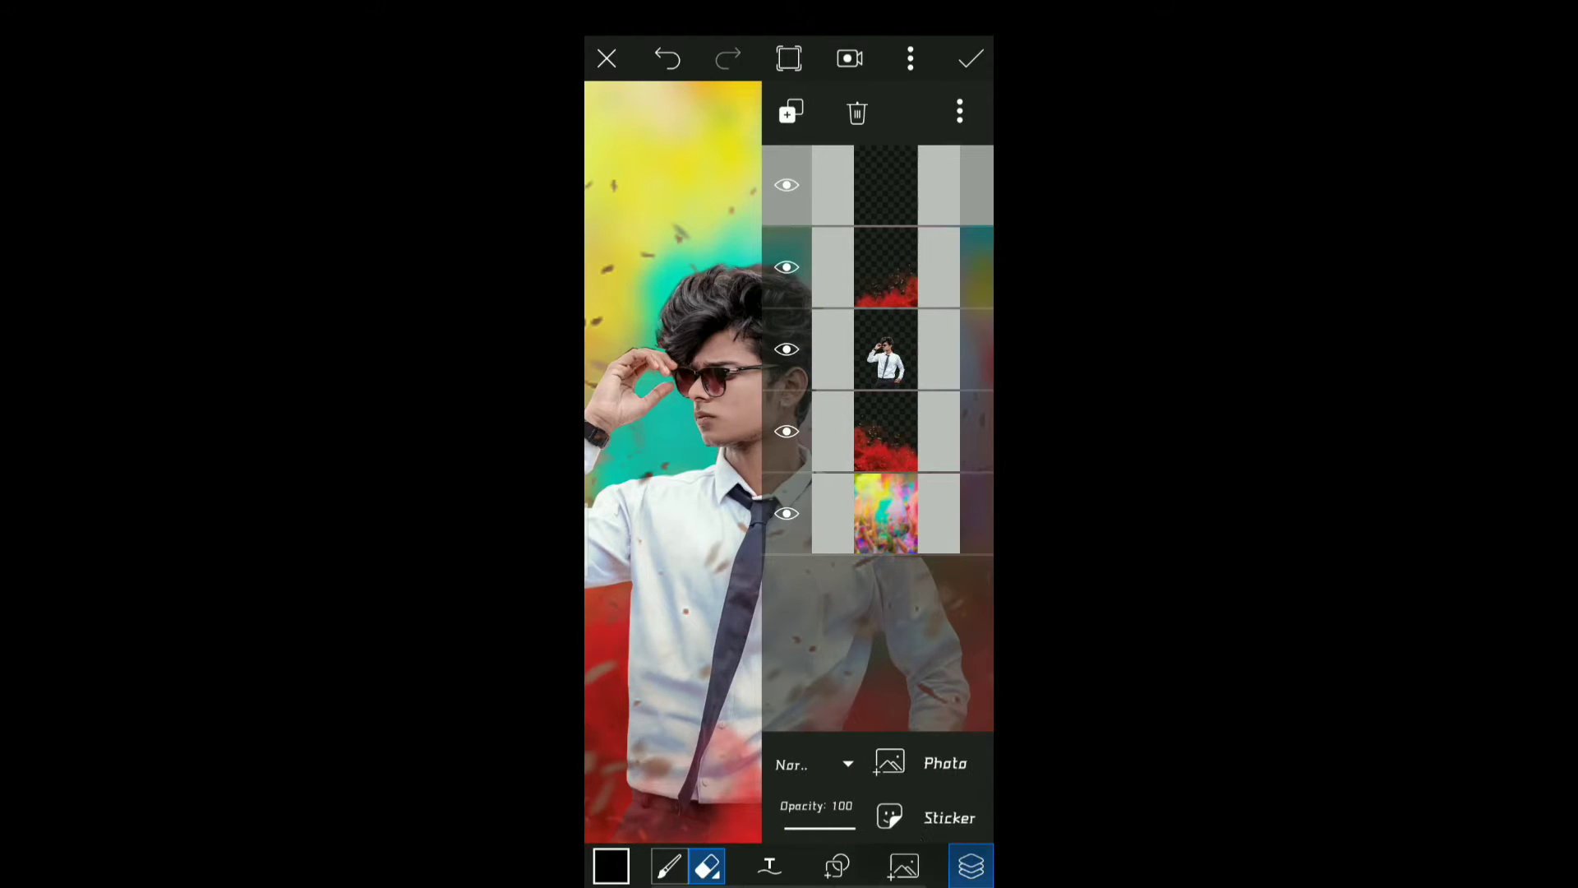
left_click(923, 763)
left_click_drag(636, 426, 641, 309)
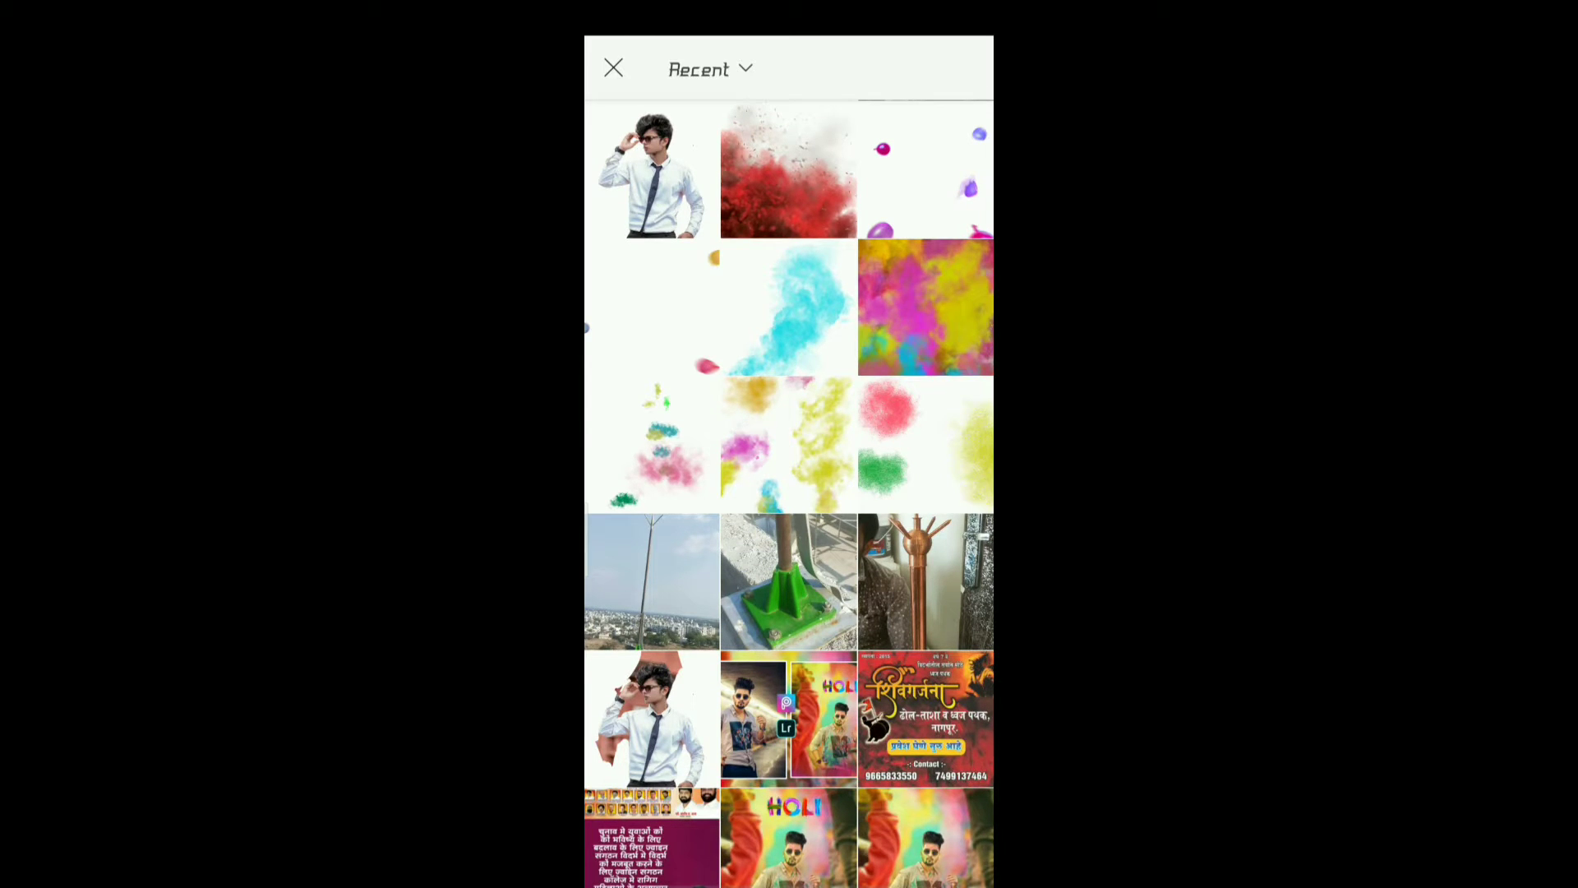
mouse_move(790, 618)
left_mouse_down()
mouse_move(789, 309)
mouse_move(790, 616)
left_mouse_up()
left_click(651, 172)
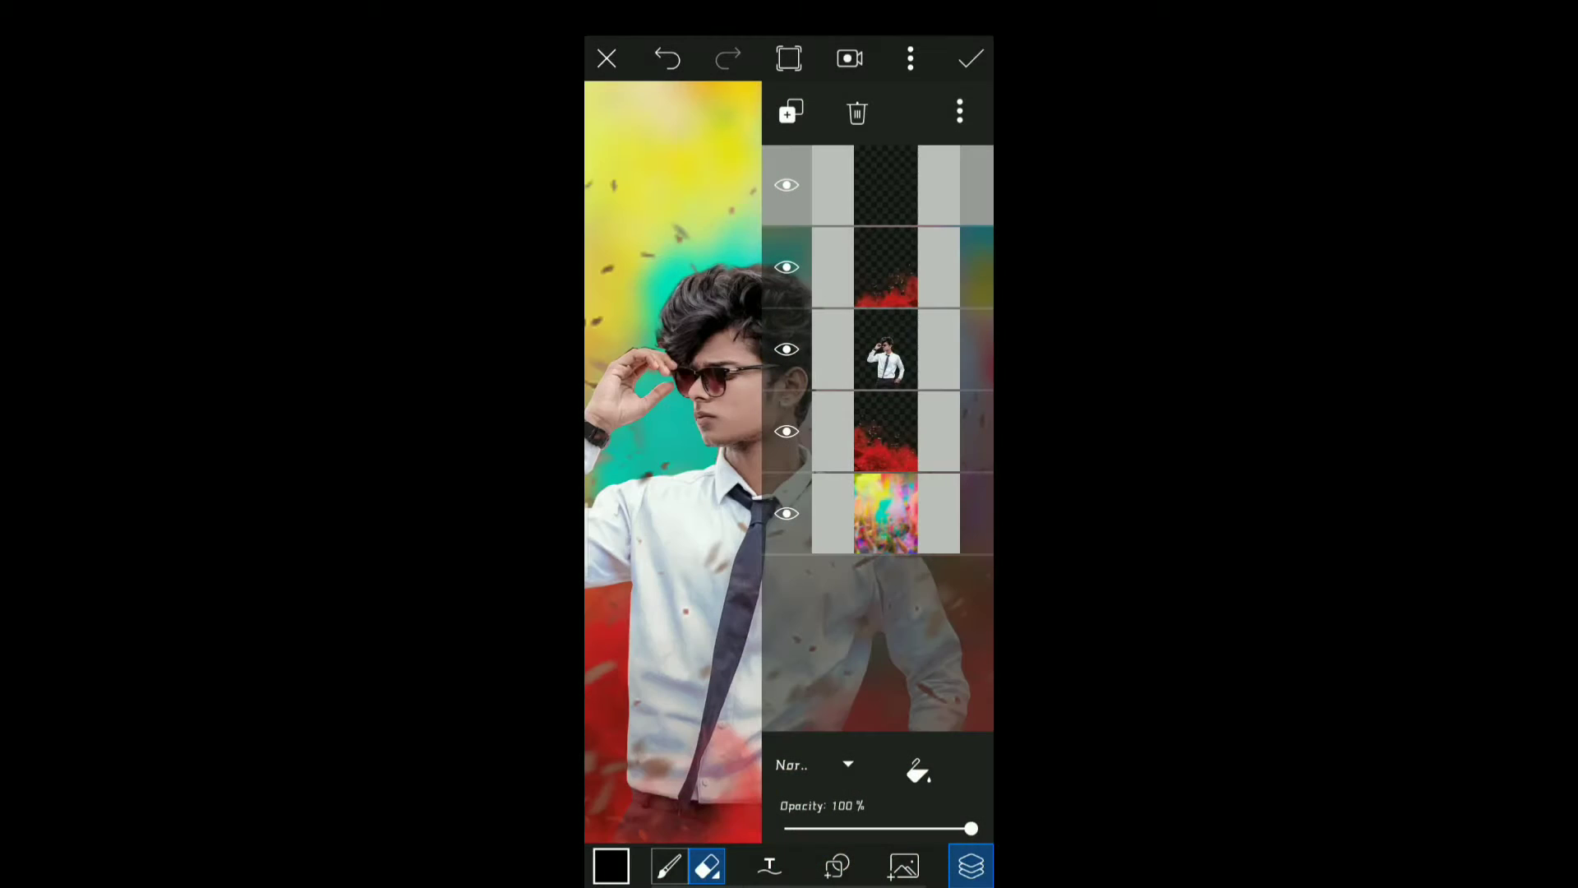
Accept the powder photo's crop and drag the overlay off the man's head.
left_click(959, 63)
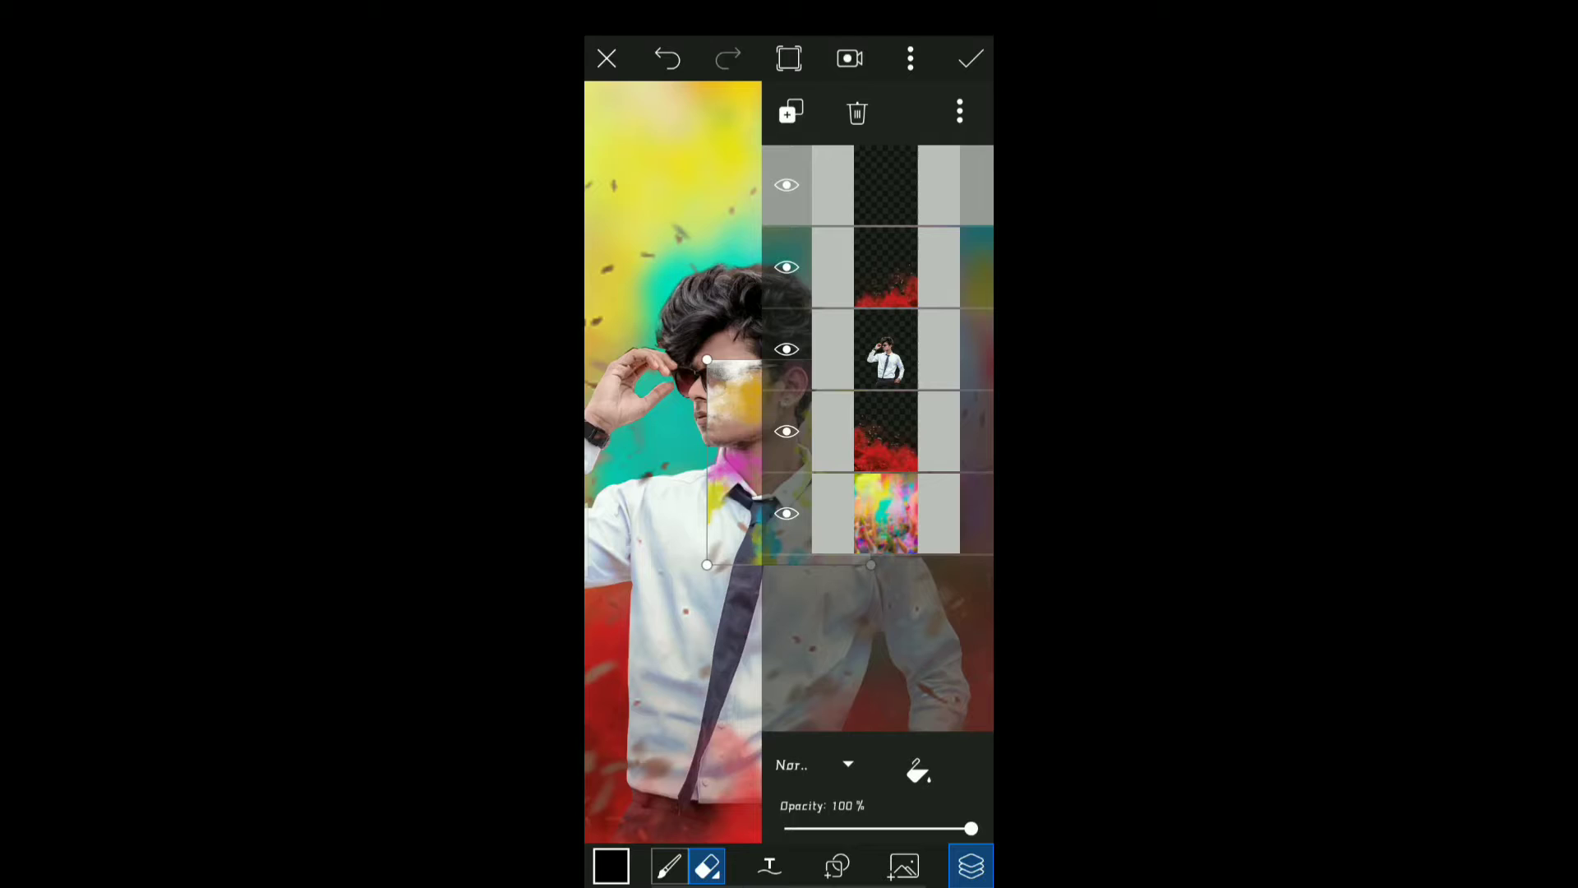
left_click(970, 867)
scroll(748, 429, "down", 2)
scroll(747, 430, "down", 2)
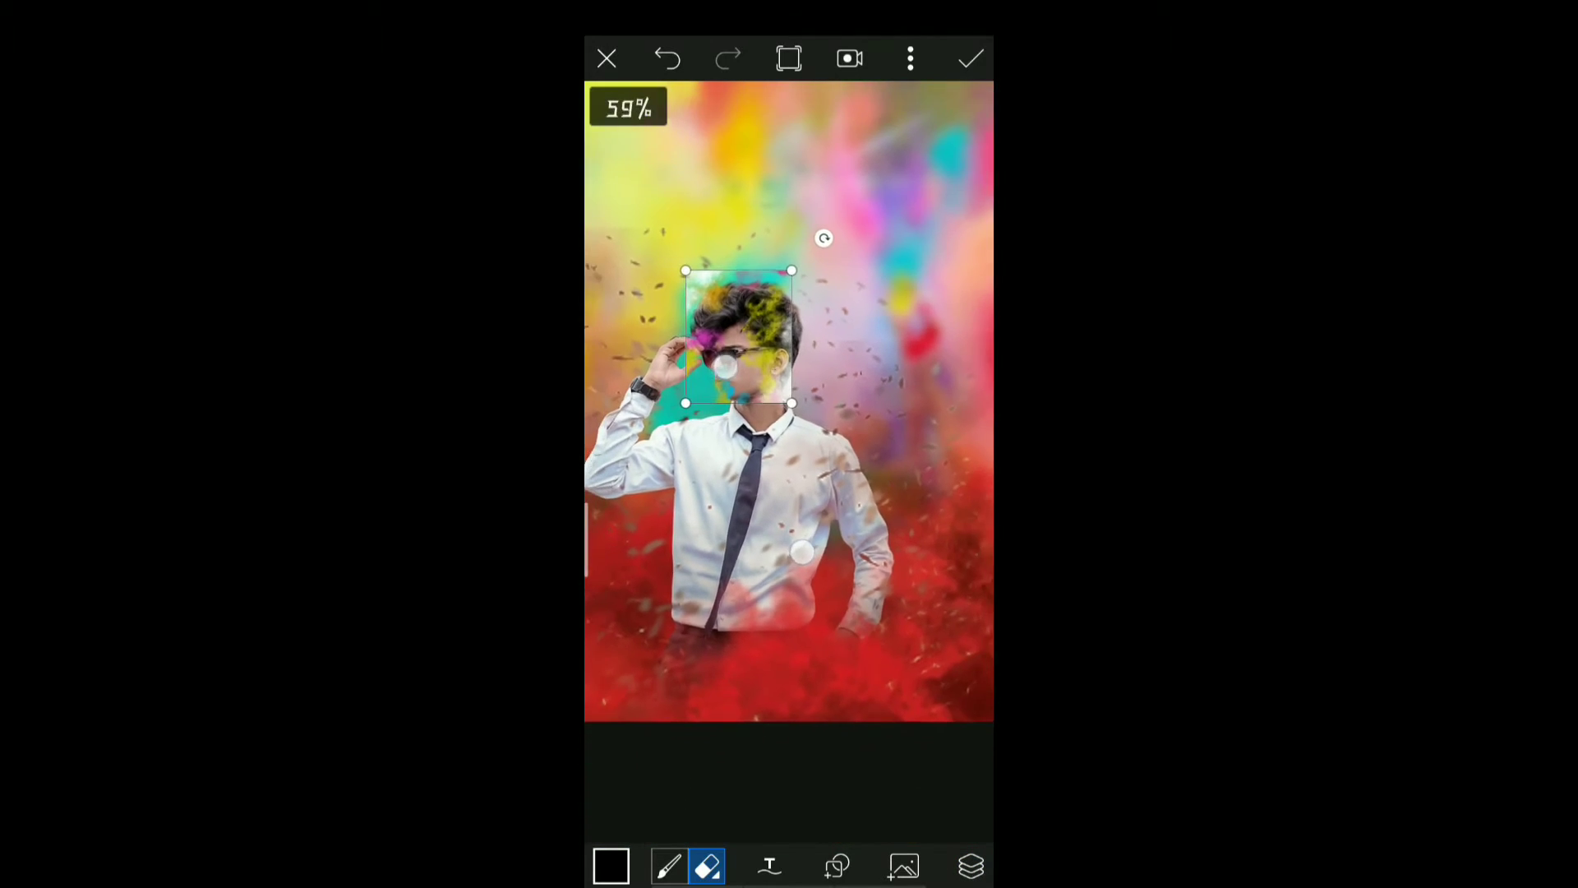
scroll(747, 429, "down", 2)
scroll(748, 429, "down", 1)
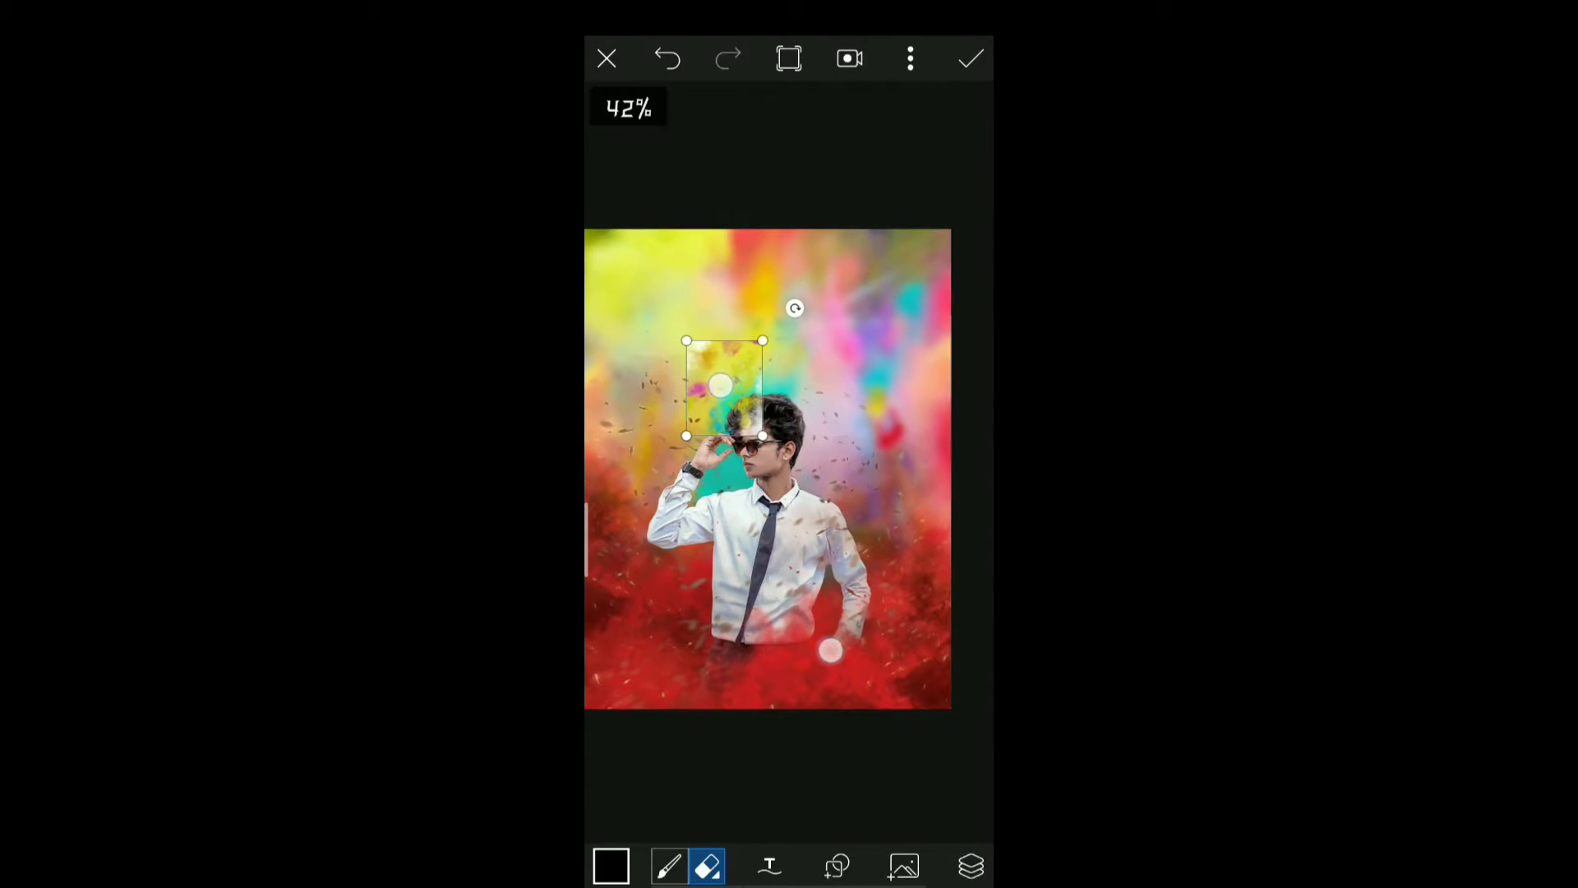
scroll(755, 430, "down", 1)
mouse_move(739, 357)
left_mouse_down()
mouse_move(665, 333)
mouse_move(650, 305)
mouse_move(978, 717)
left_mouse_up()
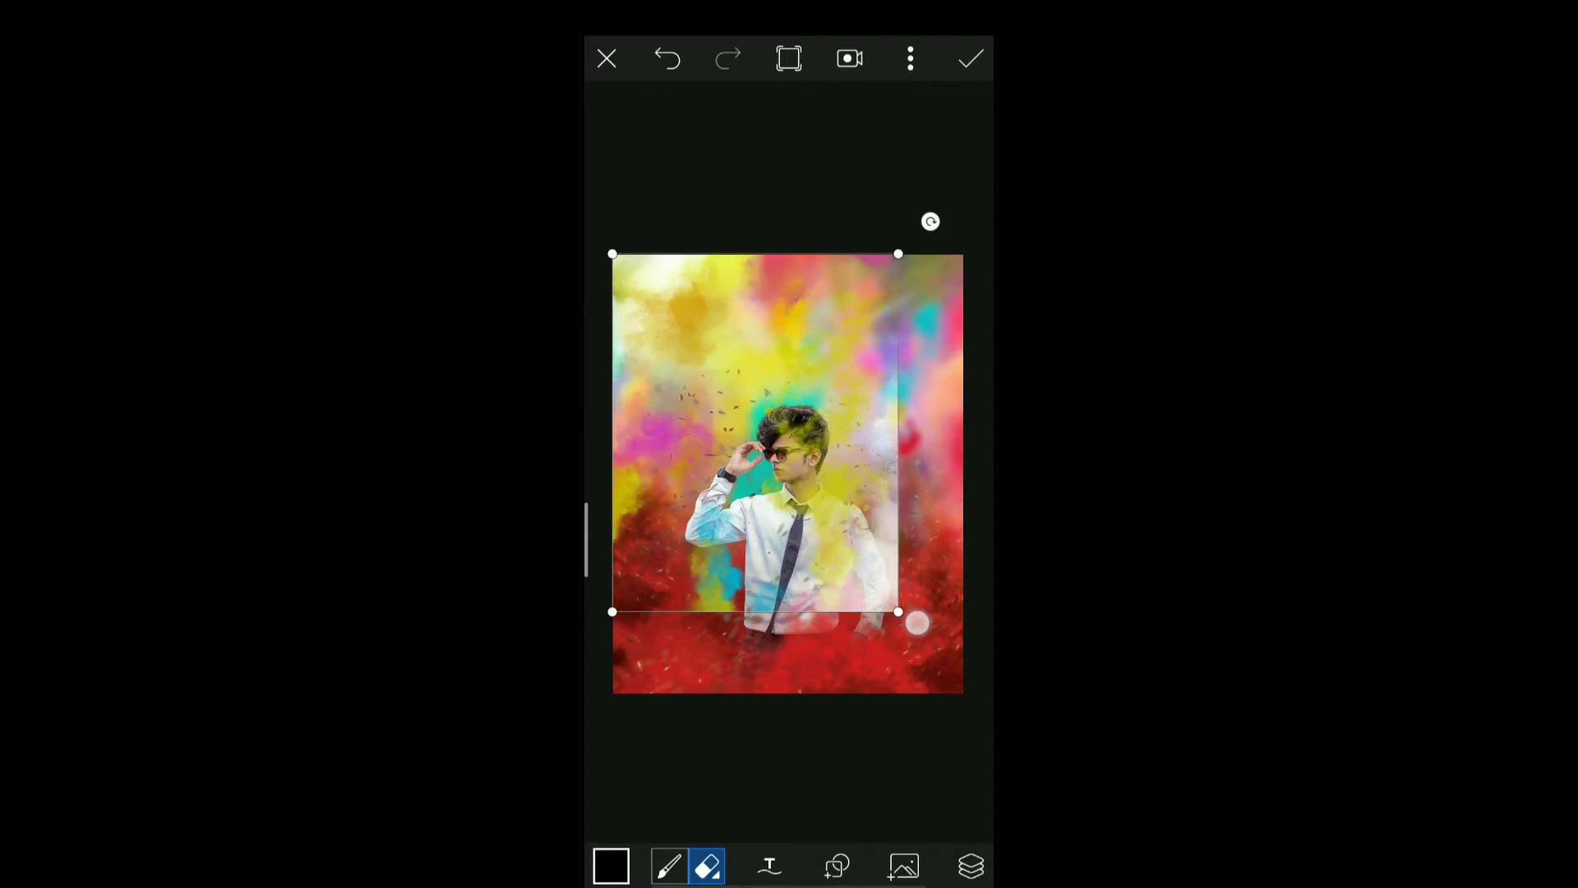